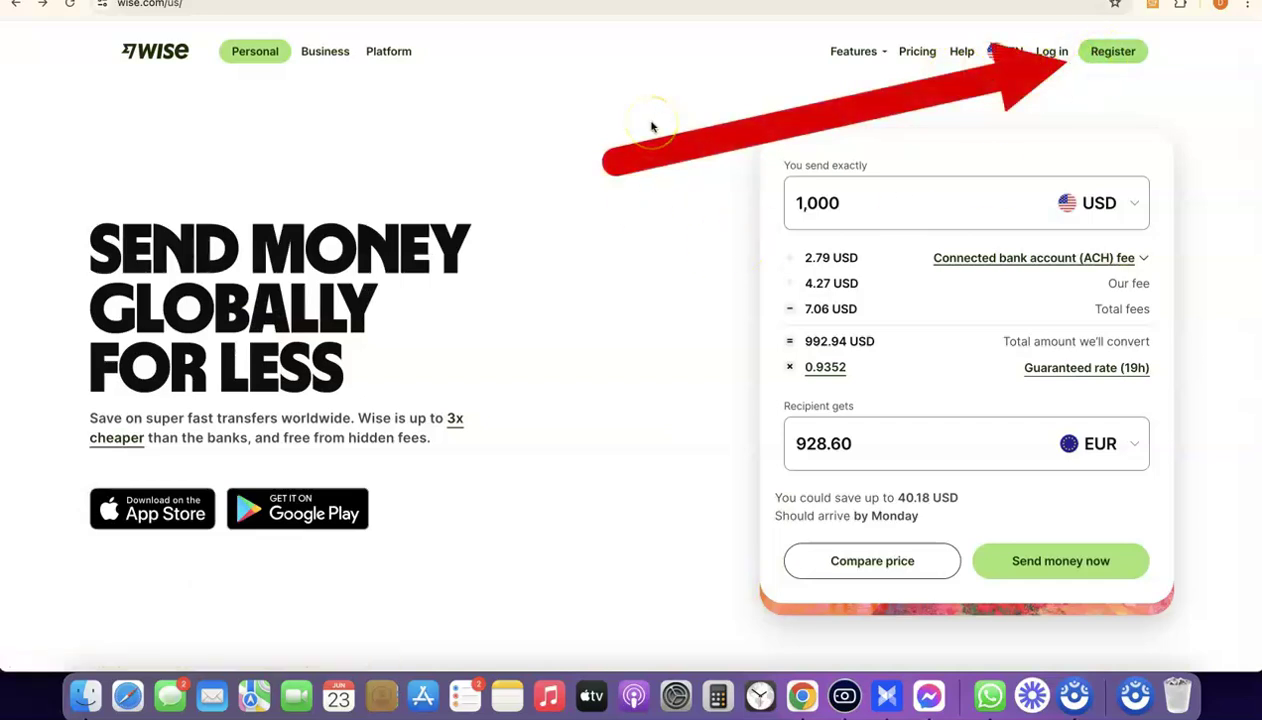
- Change the send amount to 100 USD and the recipient currency to GBP, quoting 77.85 GBP
{"action": "left_click", "coordinate": [845, 202]}
{"action": "double_click", "coordinate": [856, 198]}
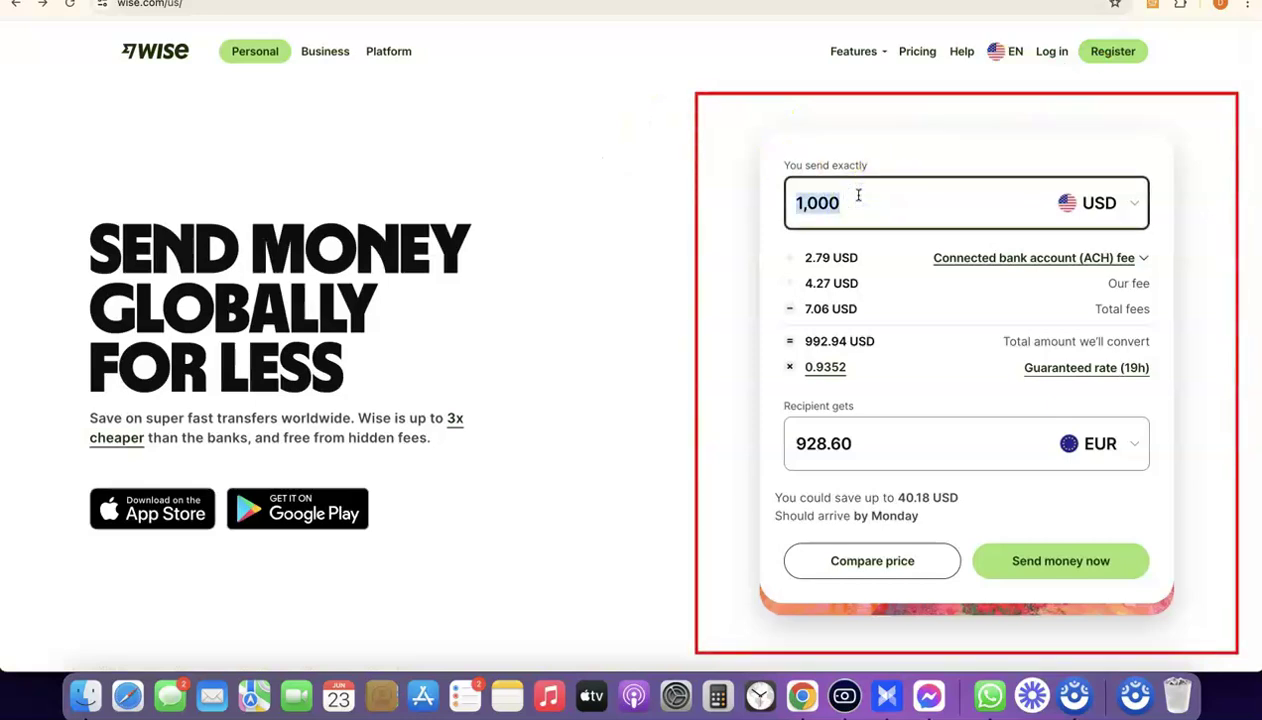
{"action": "type", "text": "100"}
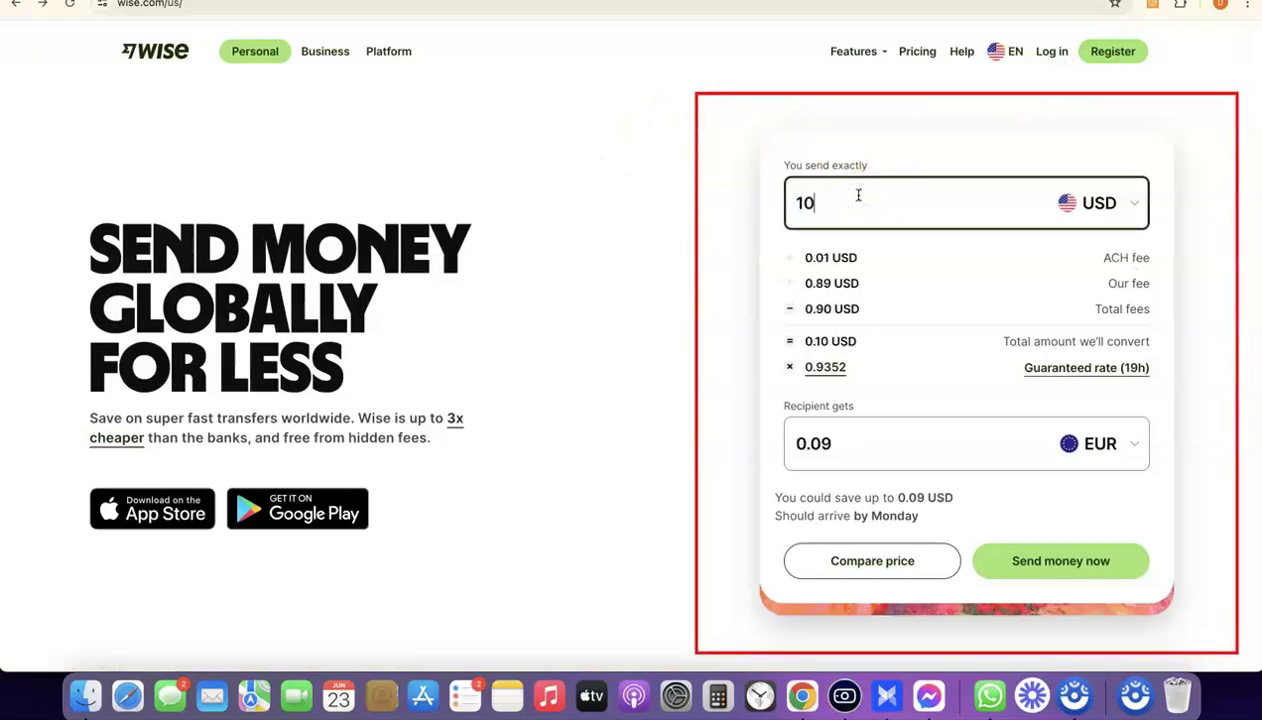
{"action": "left_click", "coordinate": [1132, 444]}
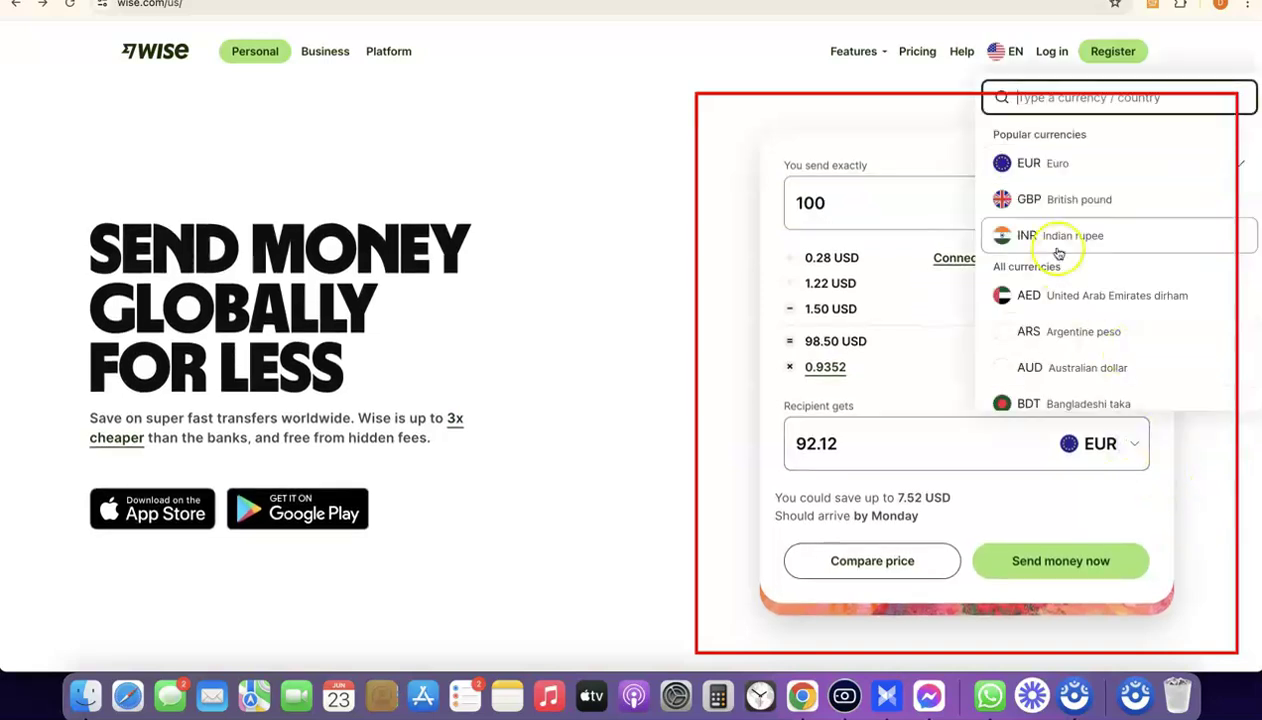
{"action": "left_click", "coordinate": [1058, 203]}
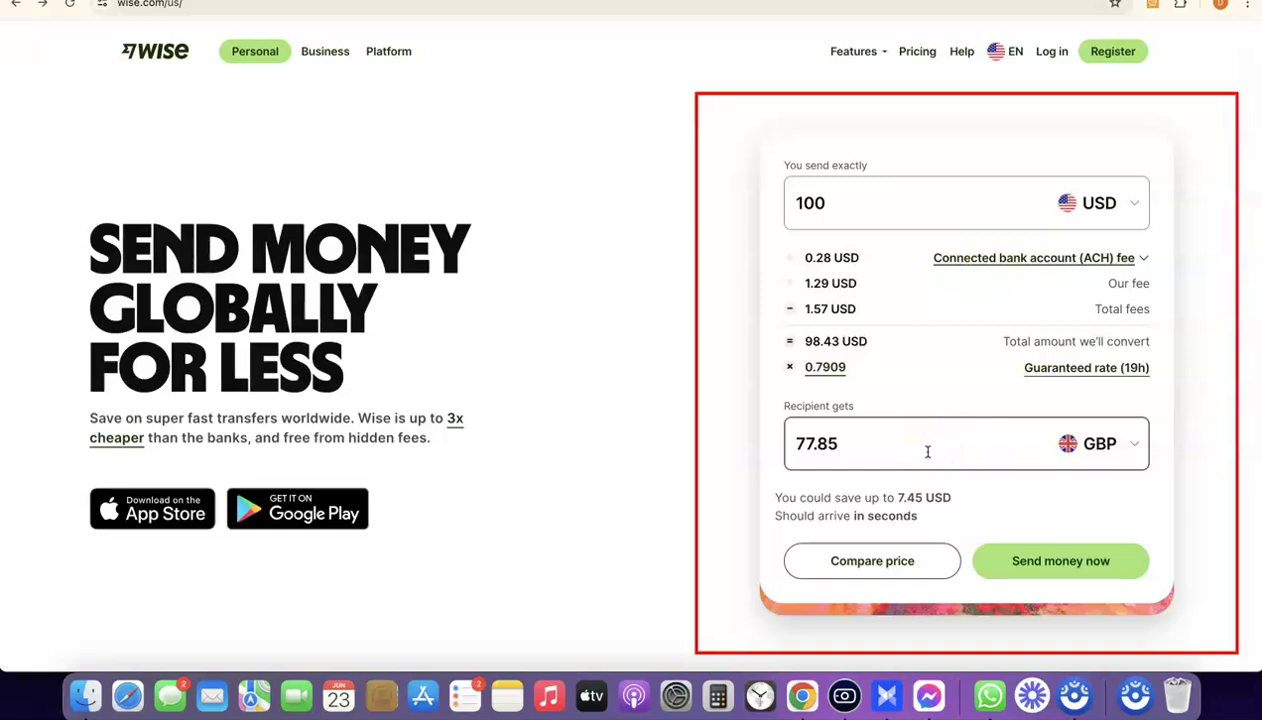
{"action": "left_click", "coordinate": [985, 568]}
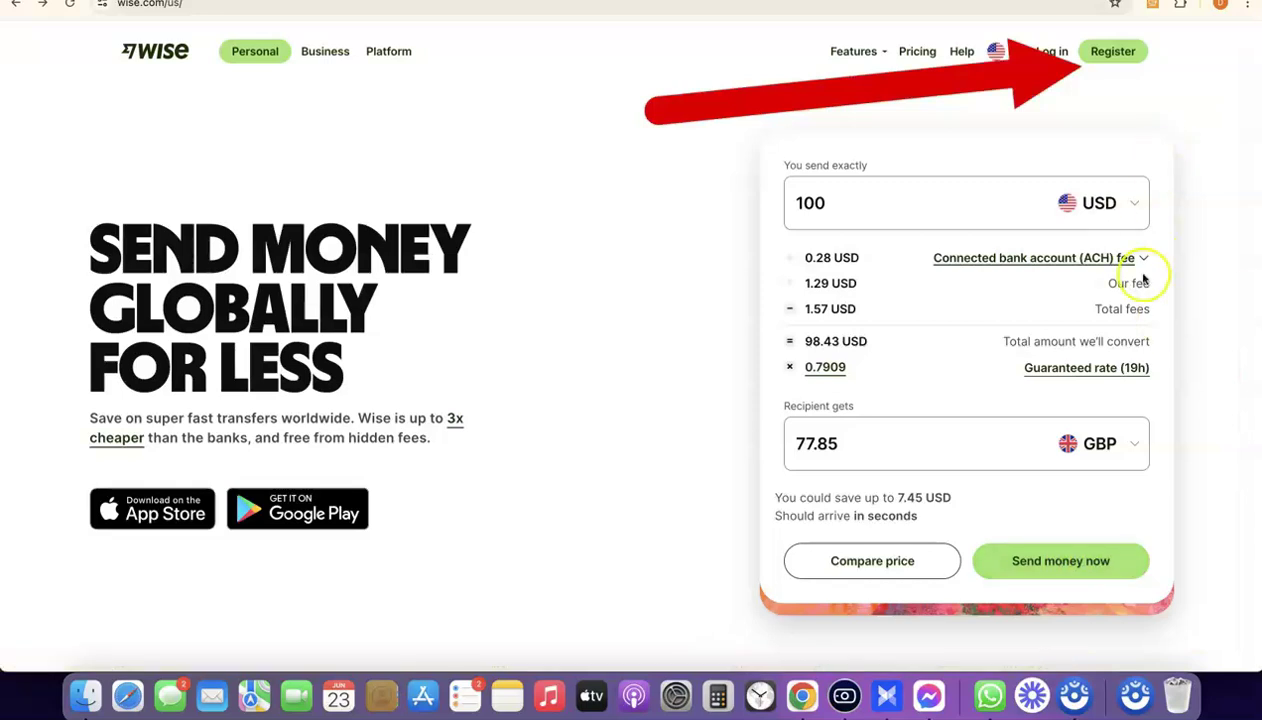
- Start a new registration and submit the autofilled email address
{"action": "left_click", "coordinate": [1109, 58]}
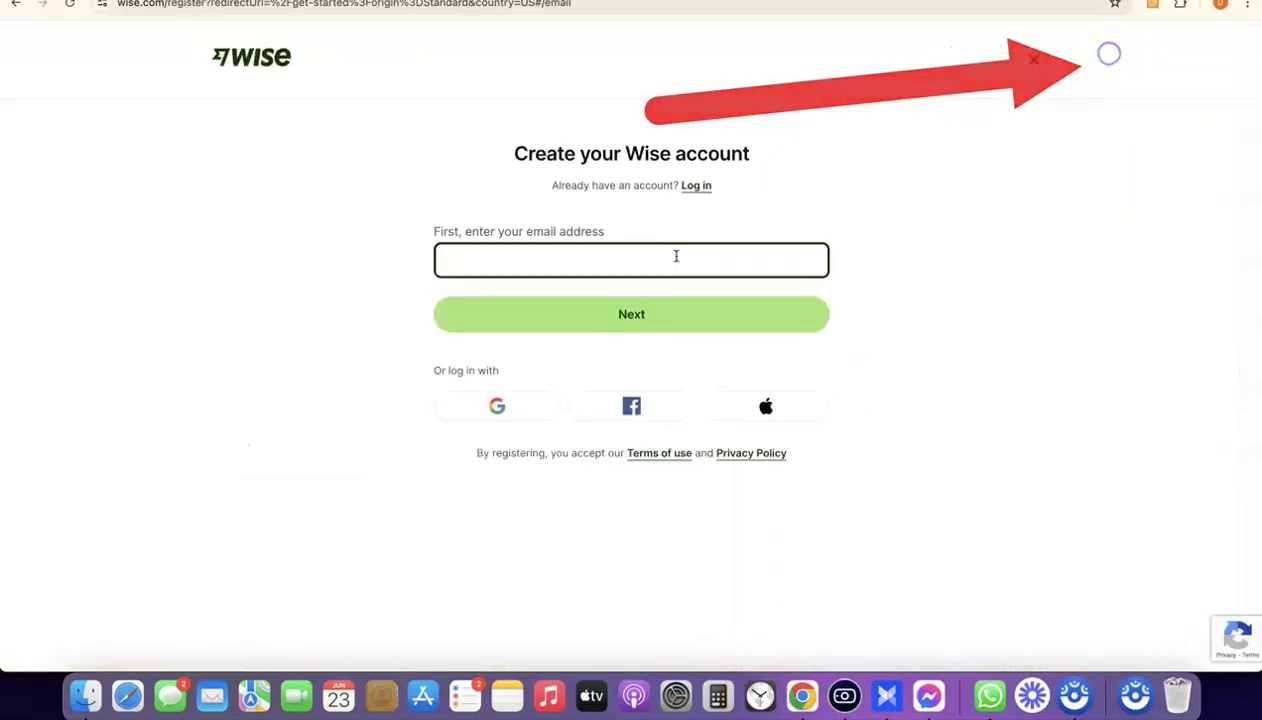
{"action": "left_click", "coordinate": [628, 262]}
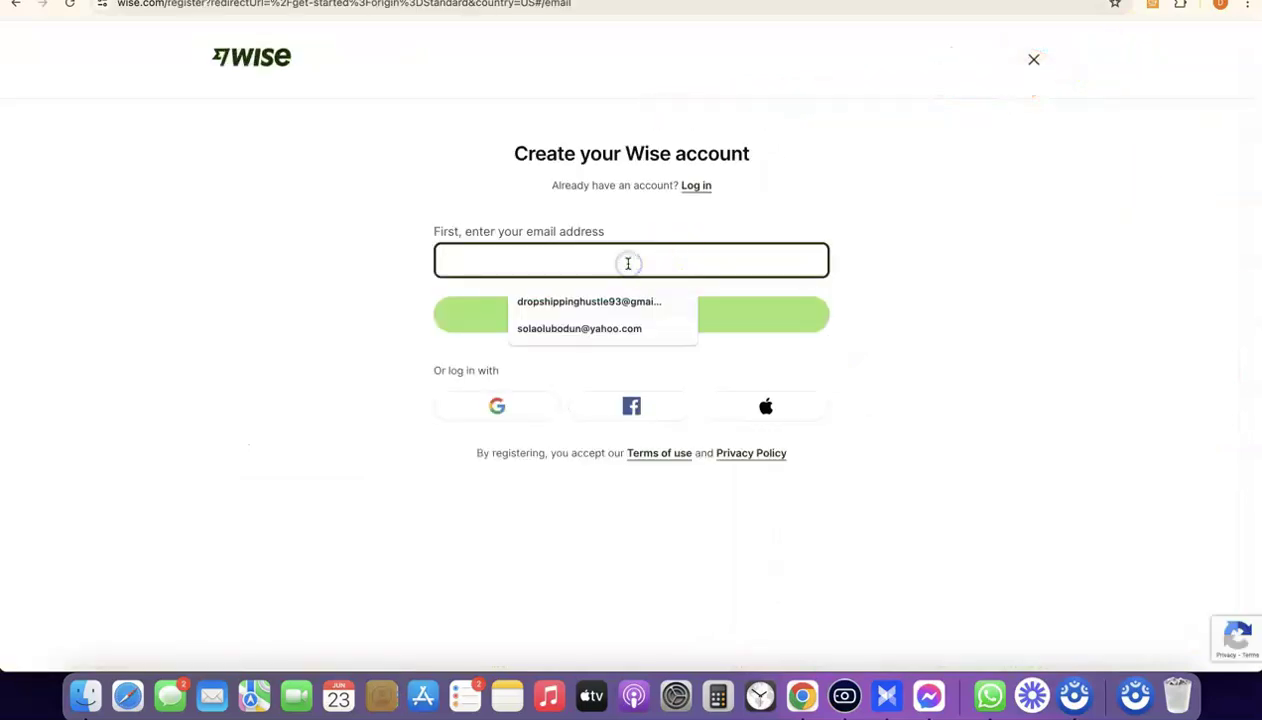
{"action": "key", "text": "Down"}
{"action": "key", "text": "Return"}
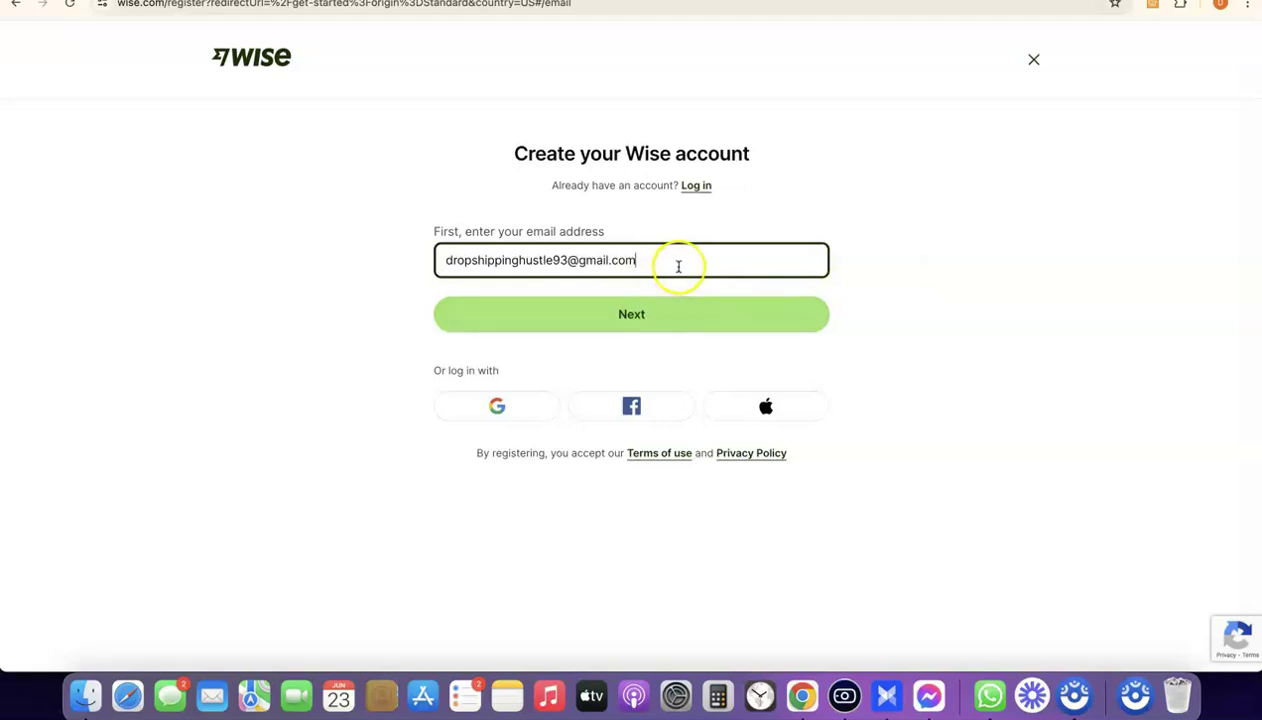
{"action": "left_click", "coordinate": [630, 322]}
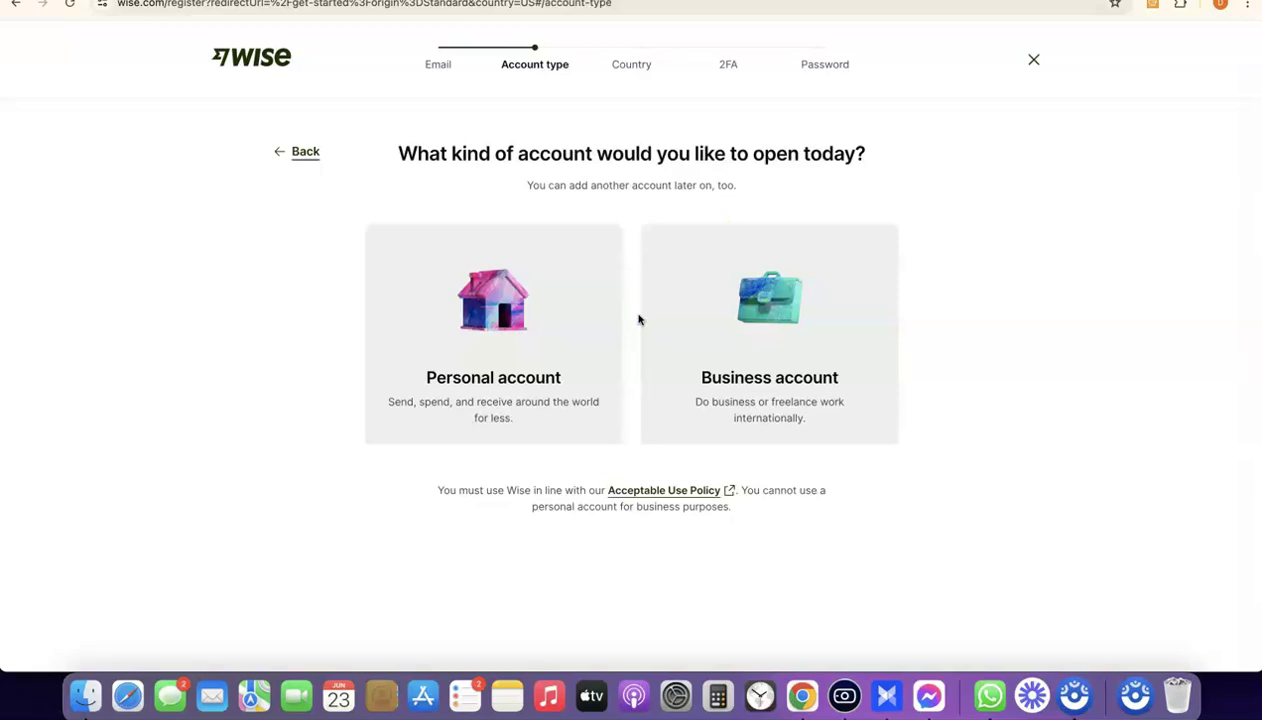
- Select the Personal account card as the account type
{"action": "left_click", "coordinate": [559, 311]}
{"action": "left_click", "coordinate": [493, 336]}
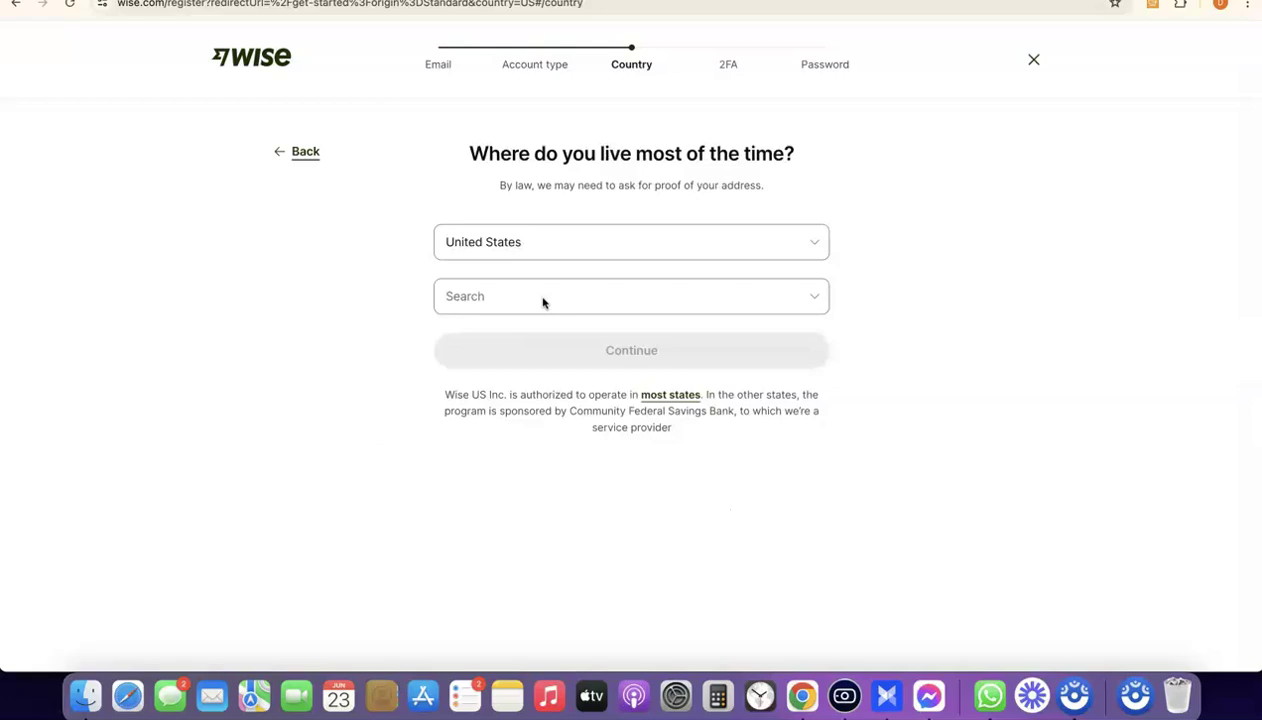
- Keep United States as country of residence, search and choose the home state, then continue
{"action": "left_click", "coordinate": [817, 248]}
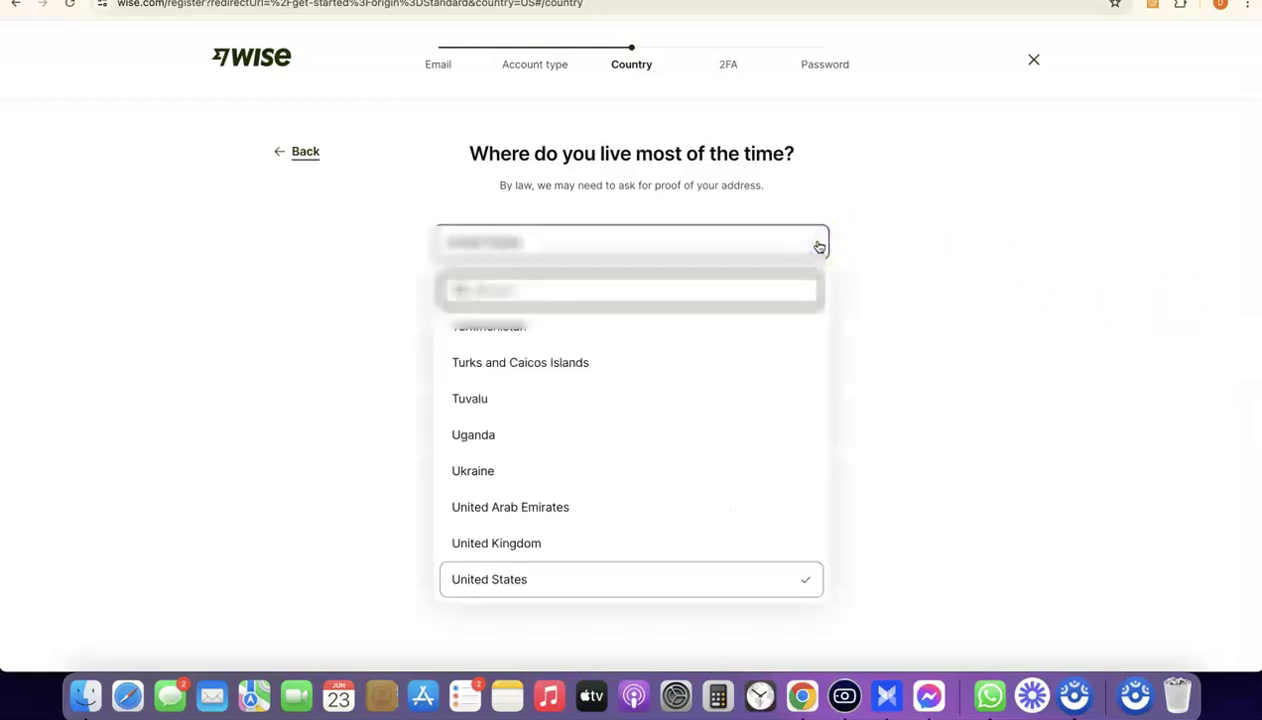
{"action": "left_click", "coordinate": [818, 247]}
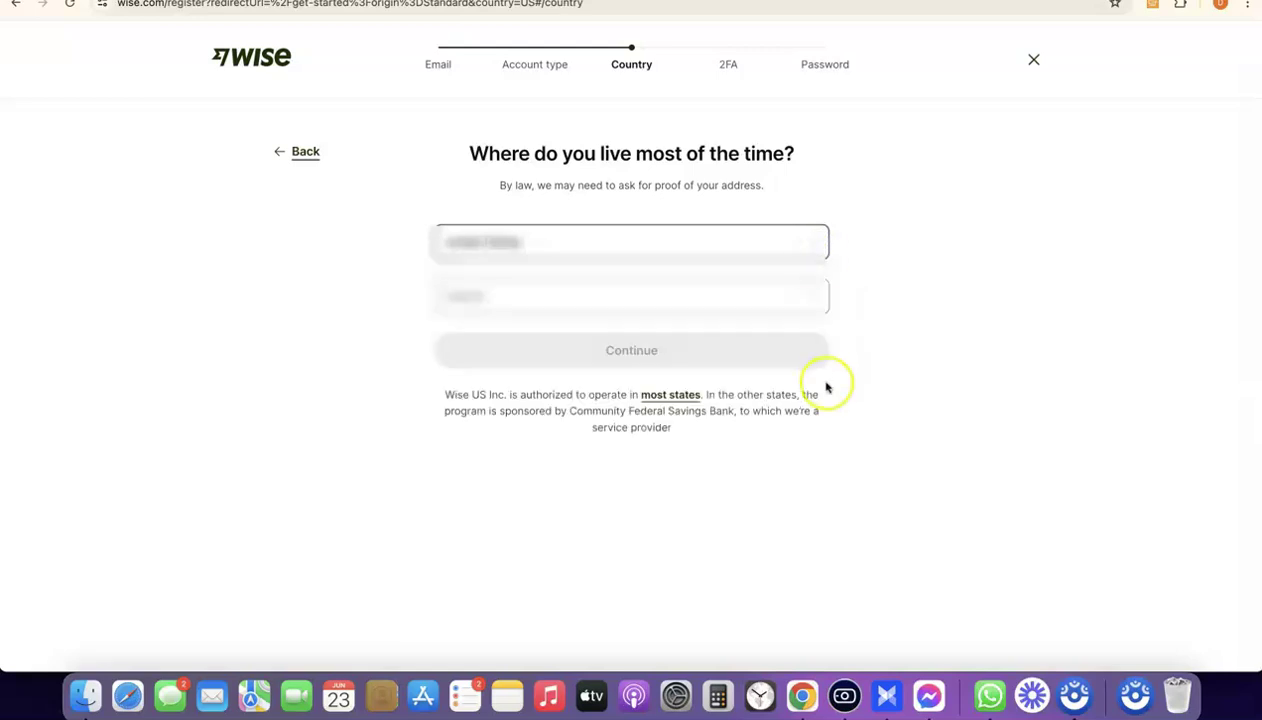
{"action": "left_click", "coordinate": [812, 300]}
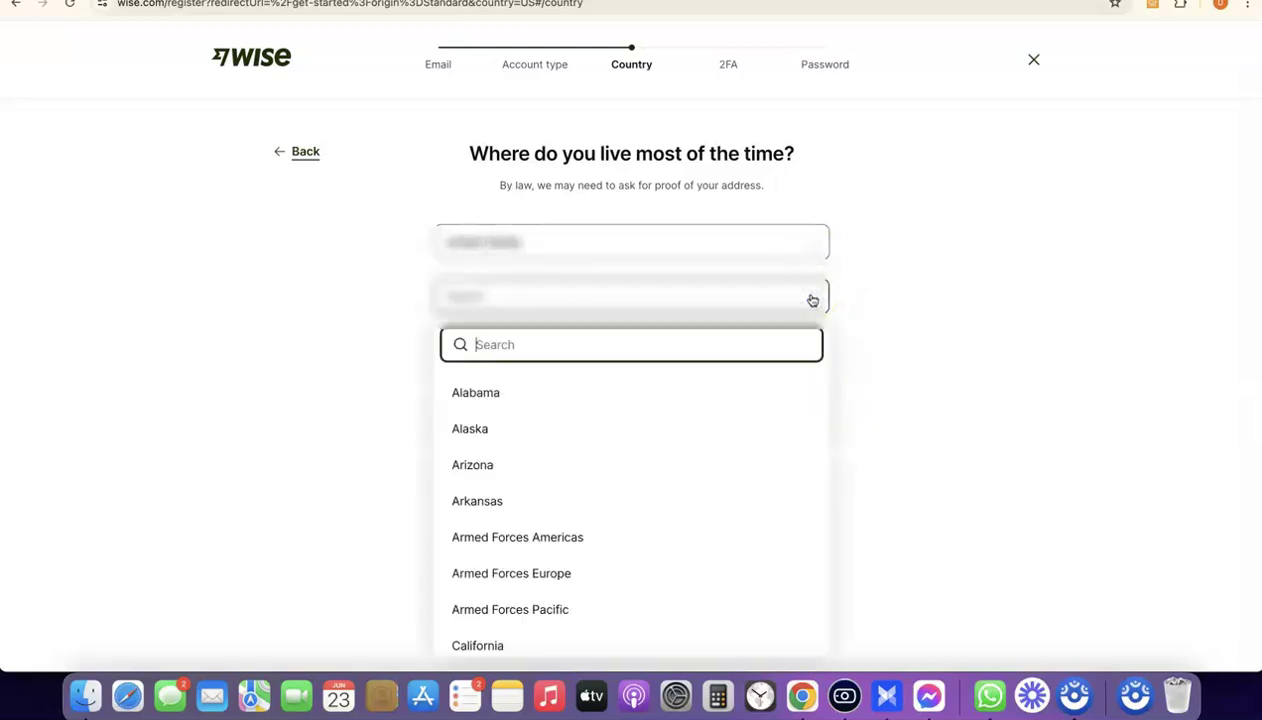
{"action": "left_click", "coordinate": [563, 348]}
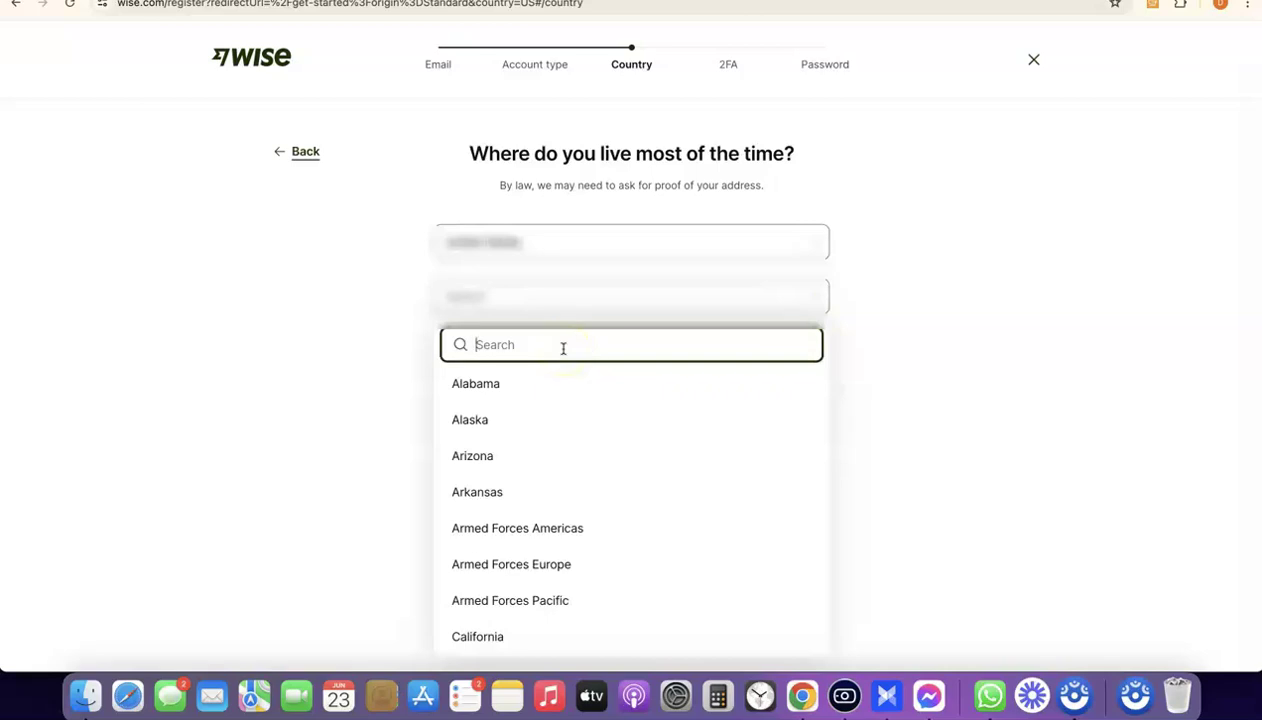
{"action": "left_click", "coordinate": [583, 300]}
{"action": "left_click", "coordinate": [636, 366]}
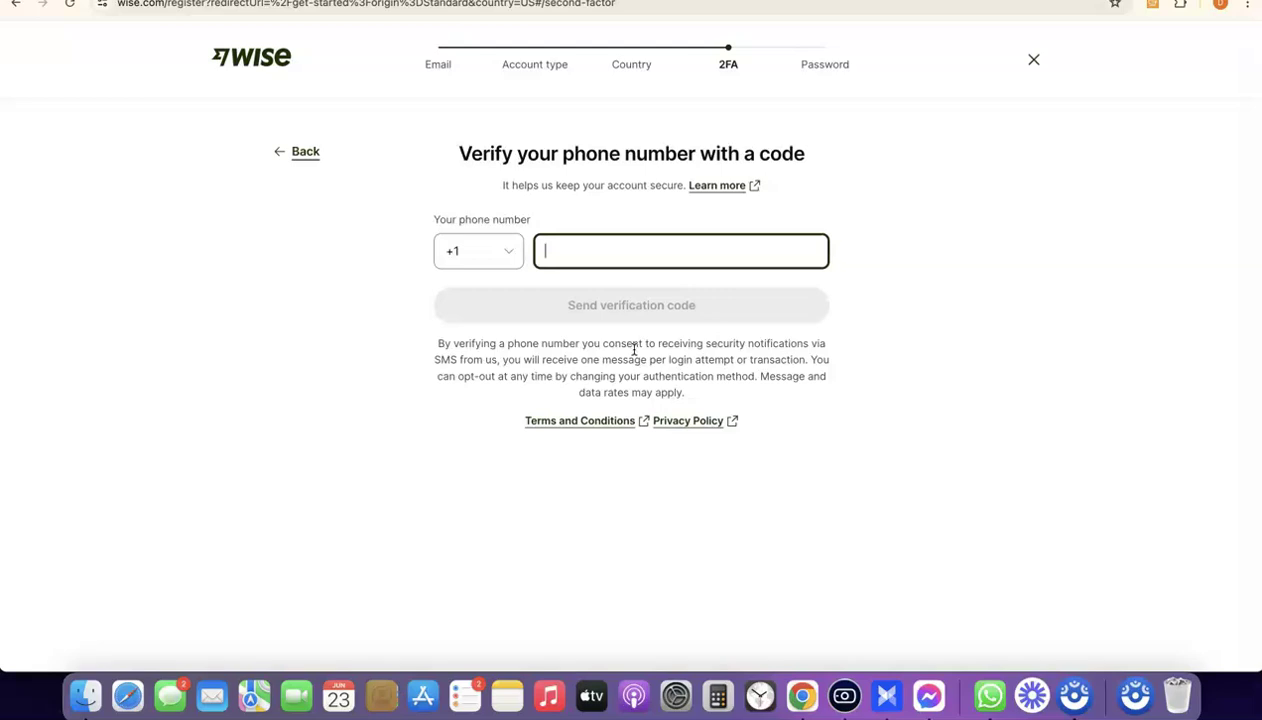
- Paste the phone number and request a verification code by text
{"action": "left_click", "coordinate": [566, 251]}
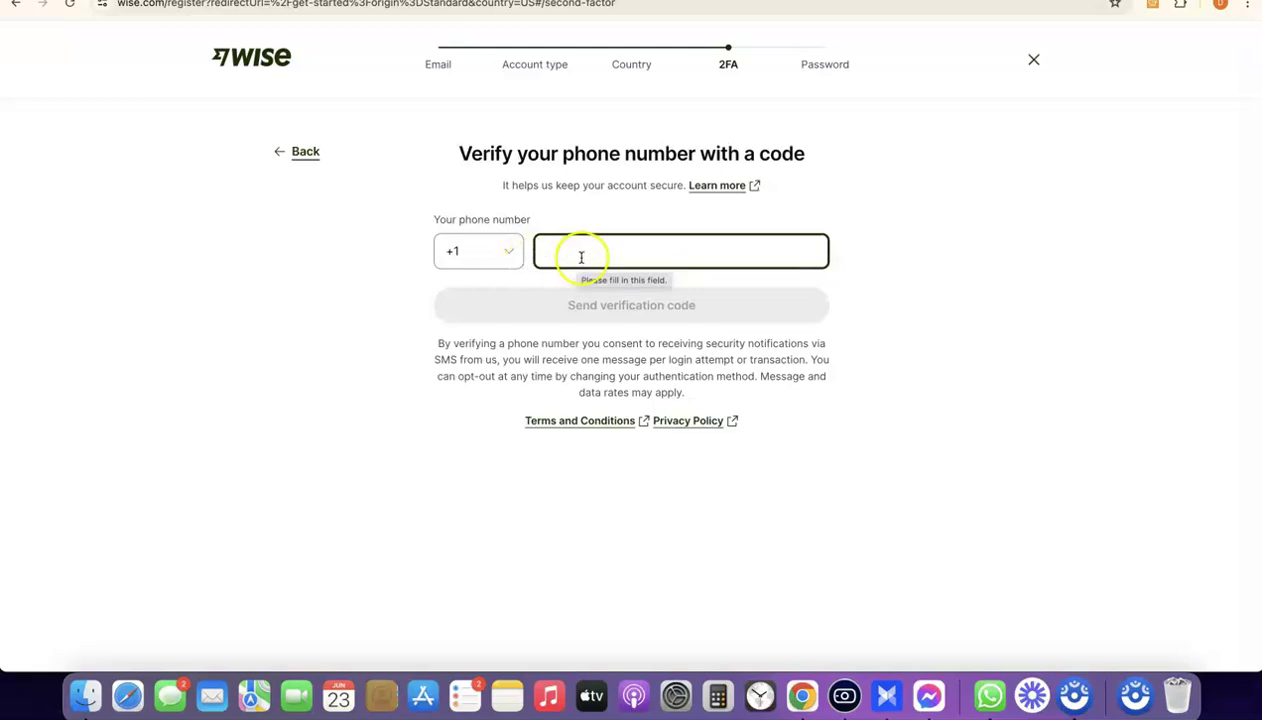
{"action": "key", "text": "super+v"}
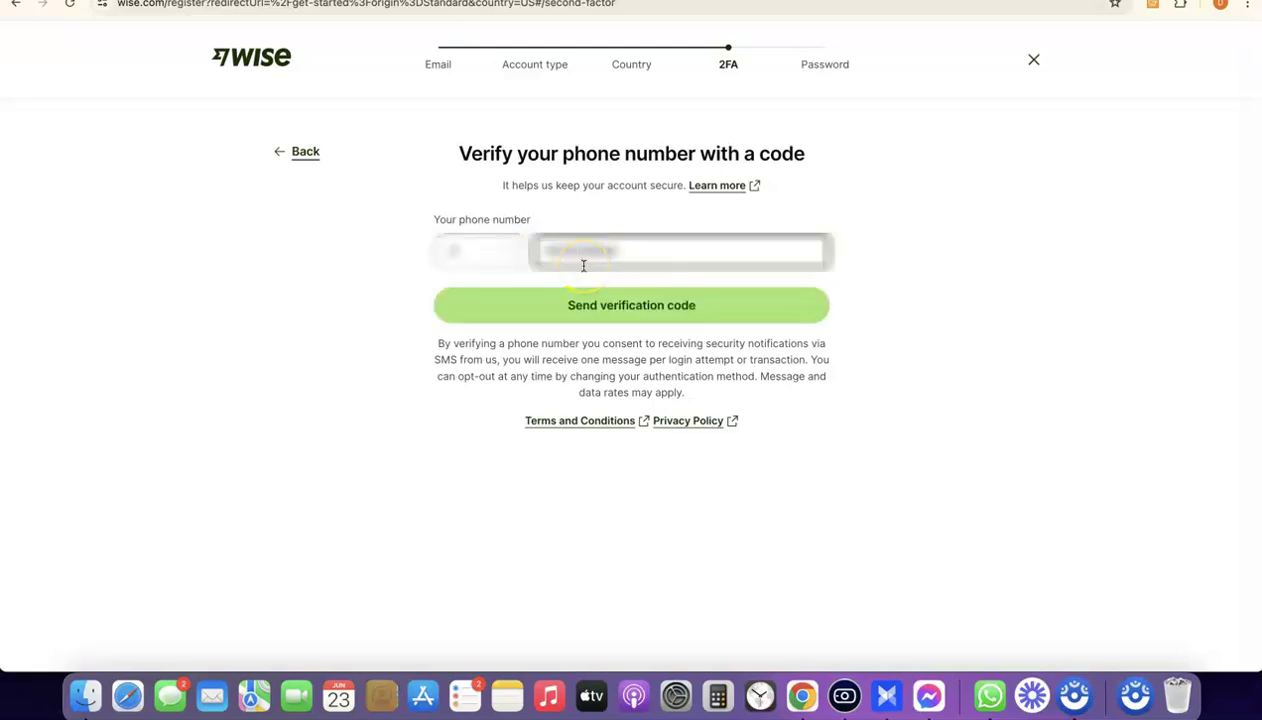
{"action": "left_click", "coordinate": [586, 342]}
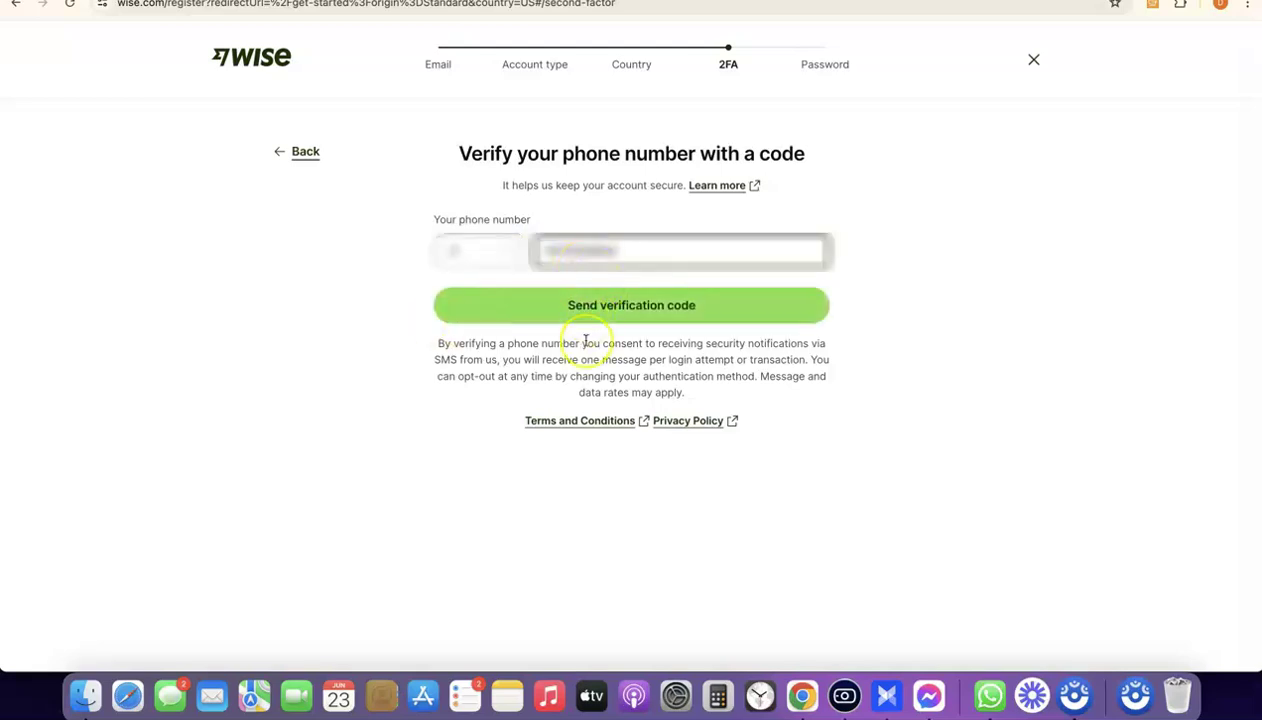
{"action": "left_click", "coordinate": [618, 316]}
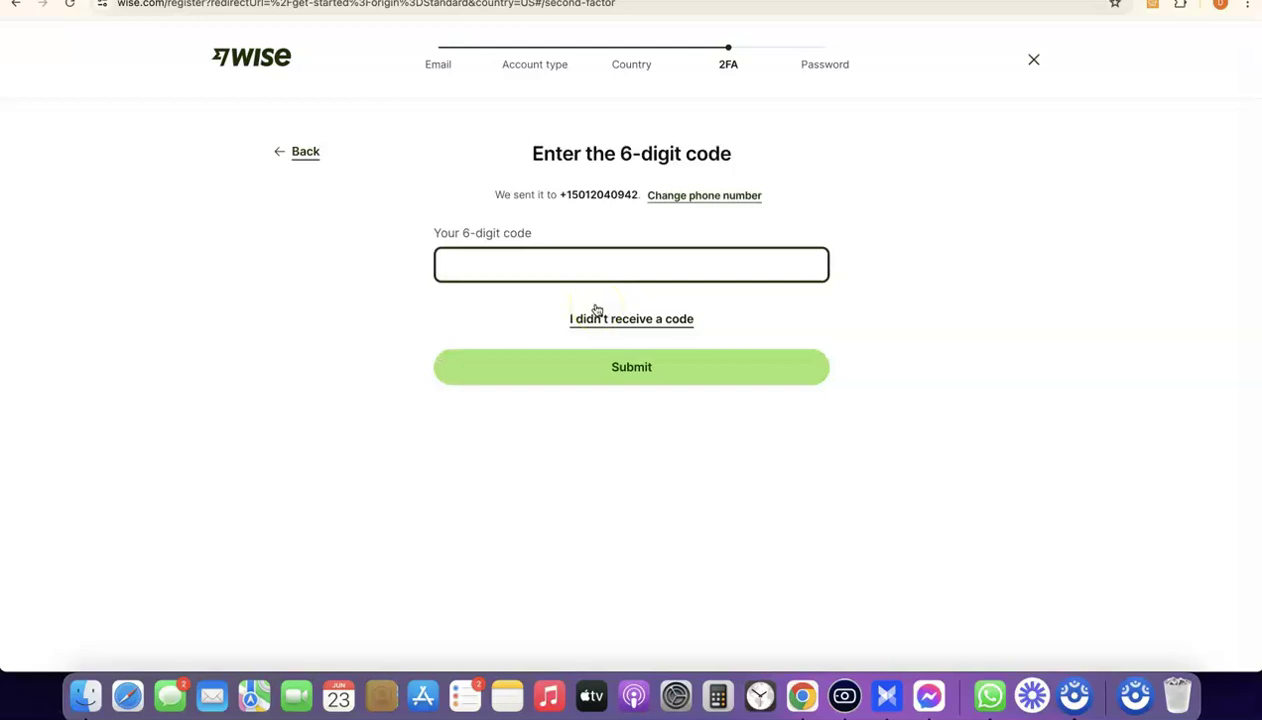
- Paste the received six-digit code and submit it
{"action": "left_click", "coordinate": [558, 307]}
{"action": "left_click", "coordinate": [569, 272]}
{"action": "left_click", "coordinate": [566, 275]}
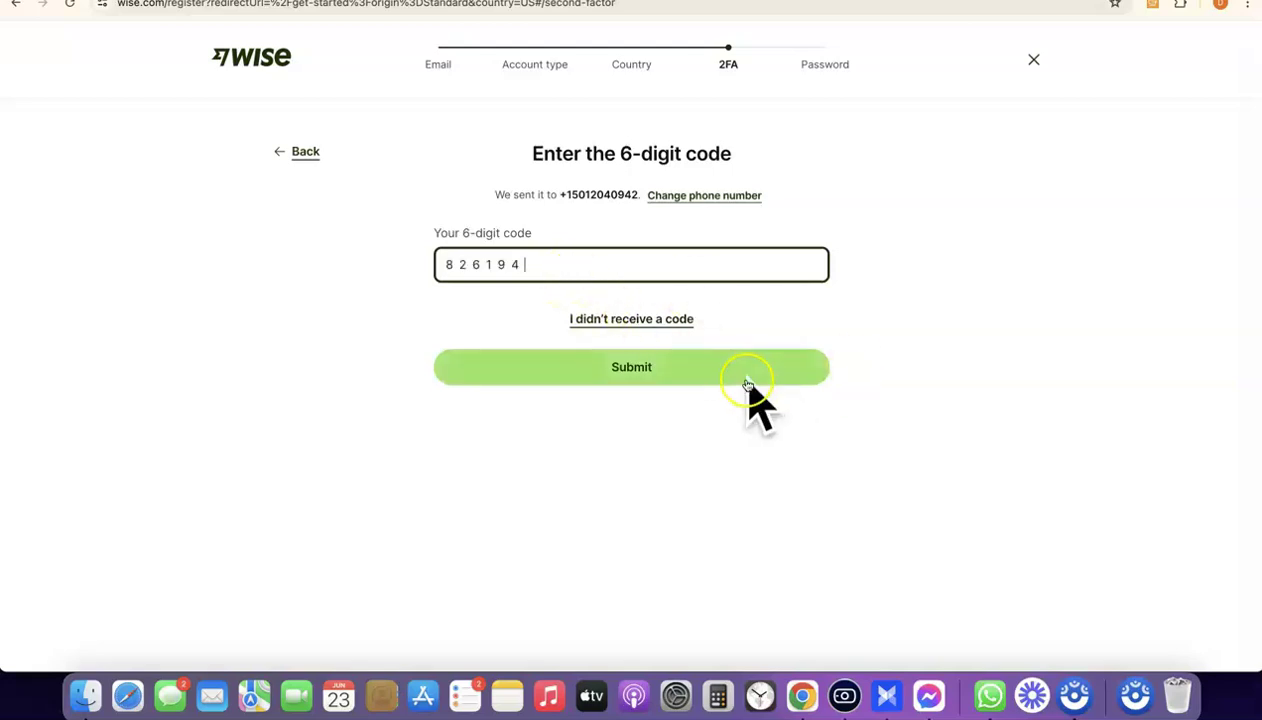
{"action": "left_click", "coordinate": [620, 366]}
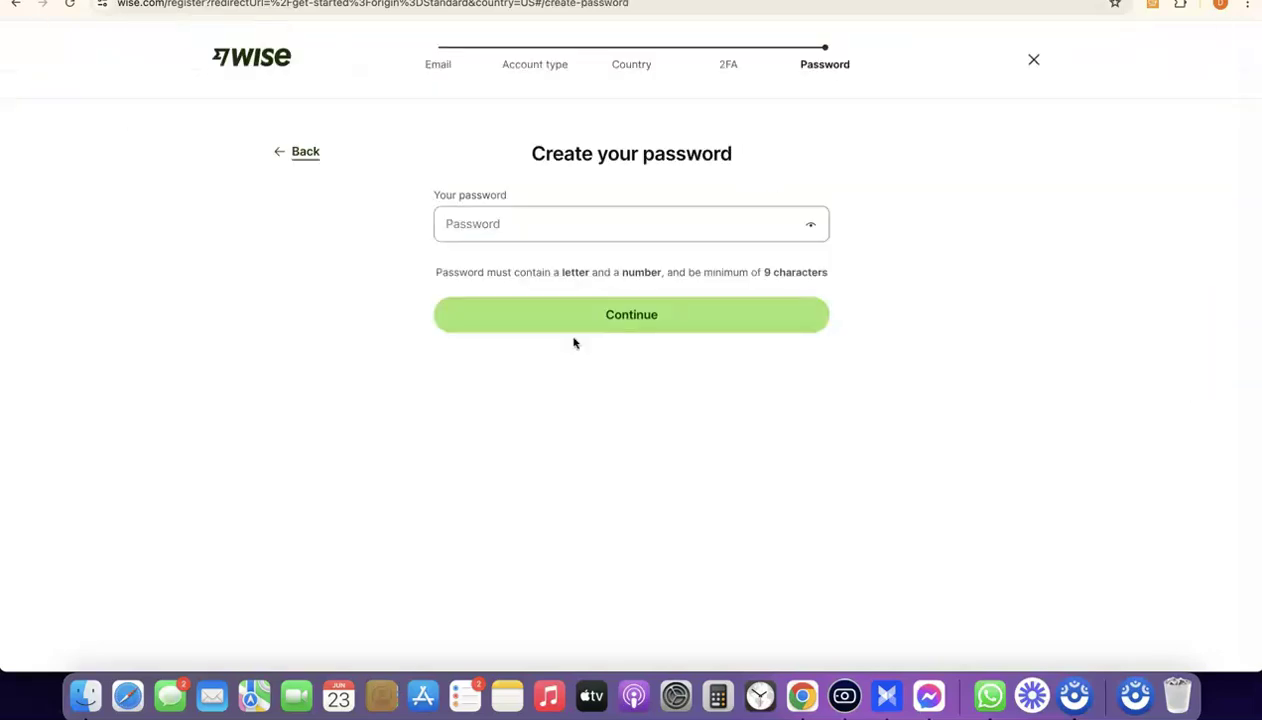
- Apply Chrome's suggested strong password for the account and continue
{"action": "left_click", "coordinate": [555, 224]}
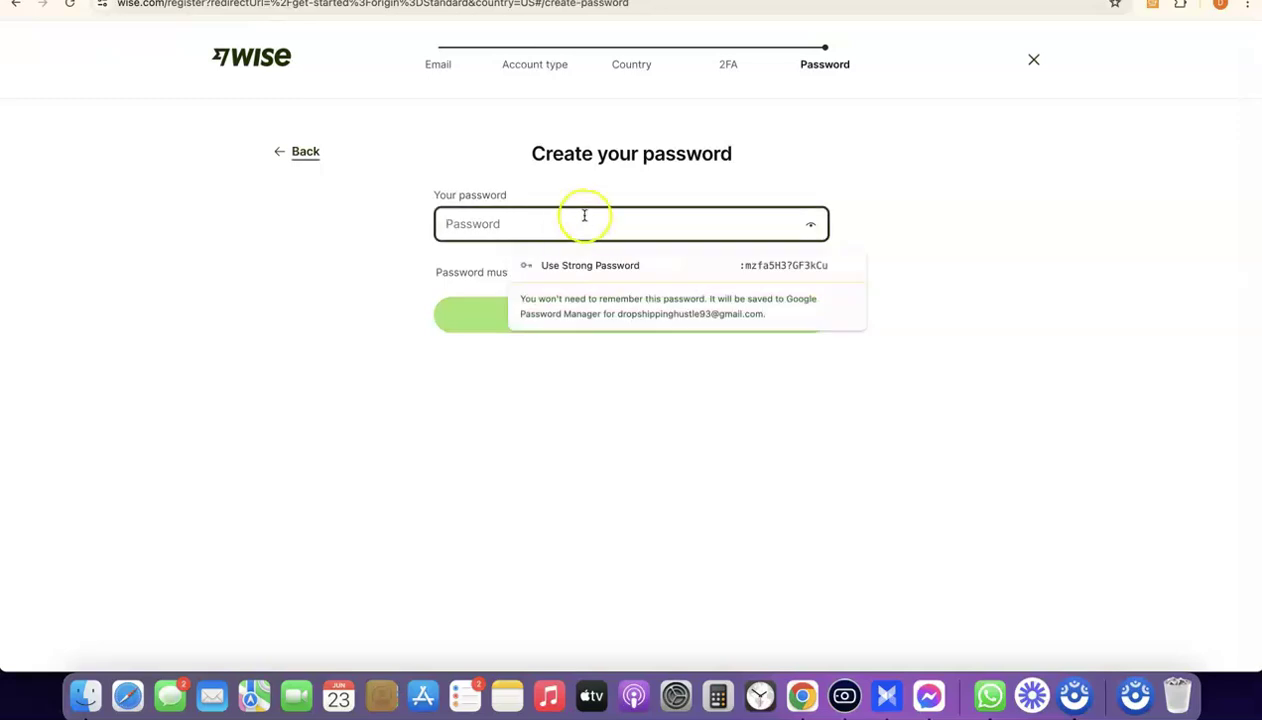
{"action": "left_click", "coordinate": [586, 265]}
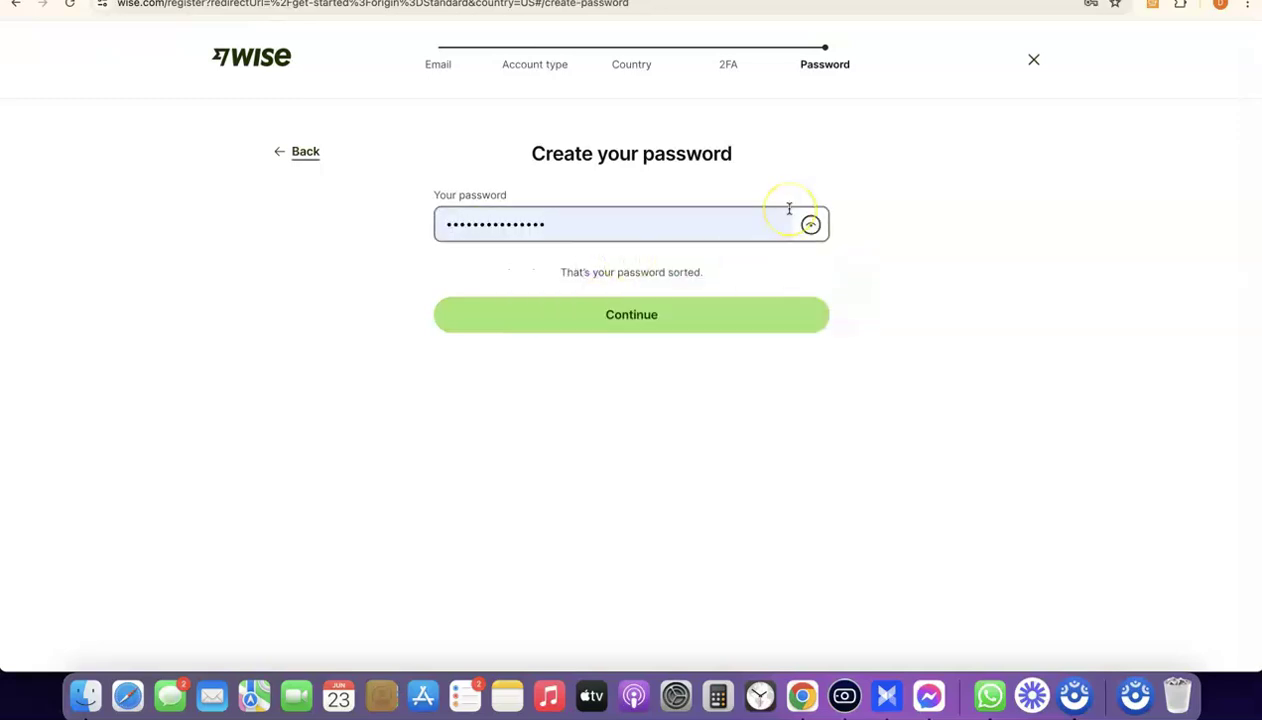
{"action": "left_click", "coordinate": [640, 314]}
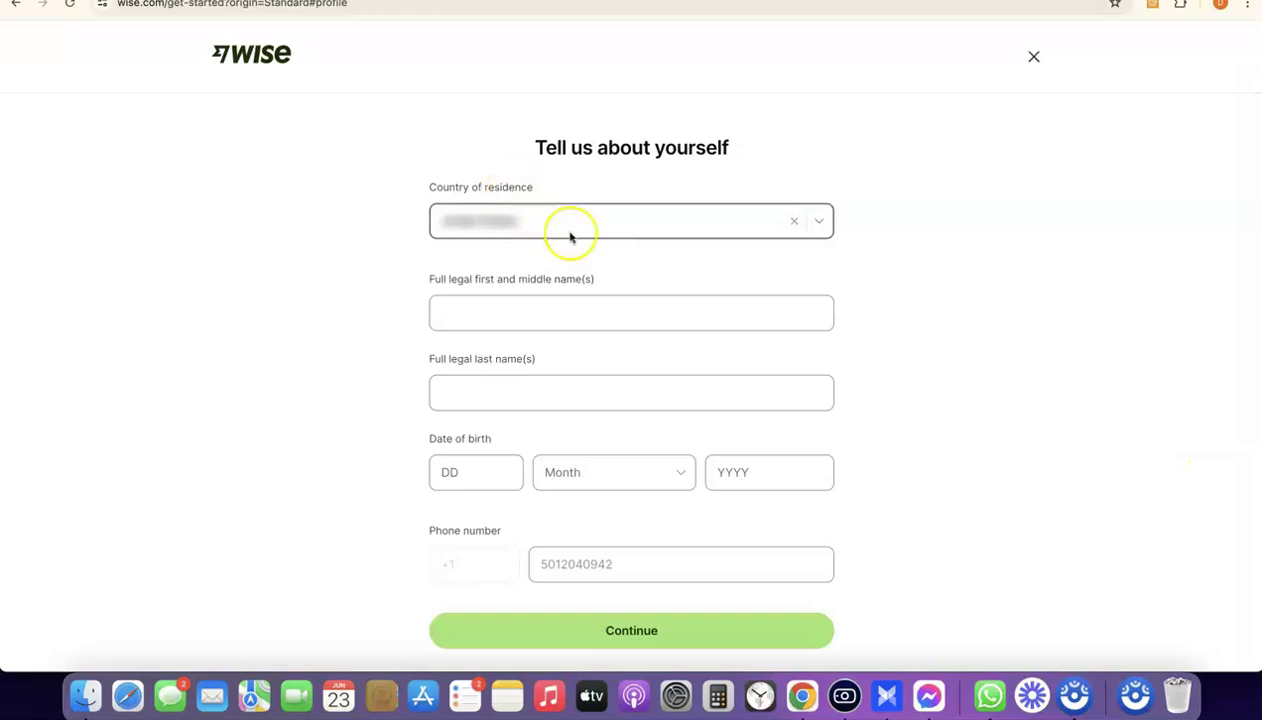
- Go through the name, date-of-birth and phone fields of Tell us about yourself and continue
{"action": "left_click", "coordinate": [592, 320]}
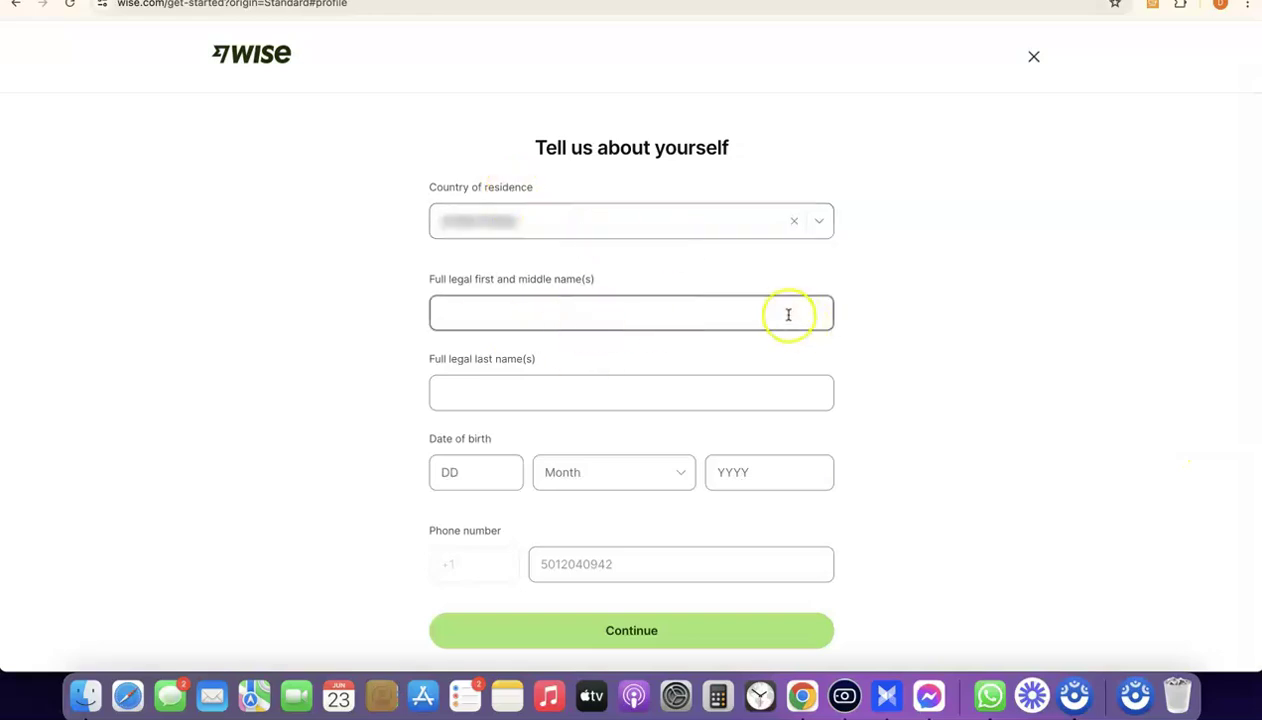
{"action": "left_click", "coordinate": [534, 398]}
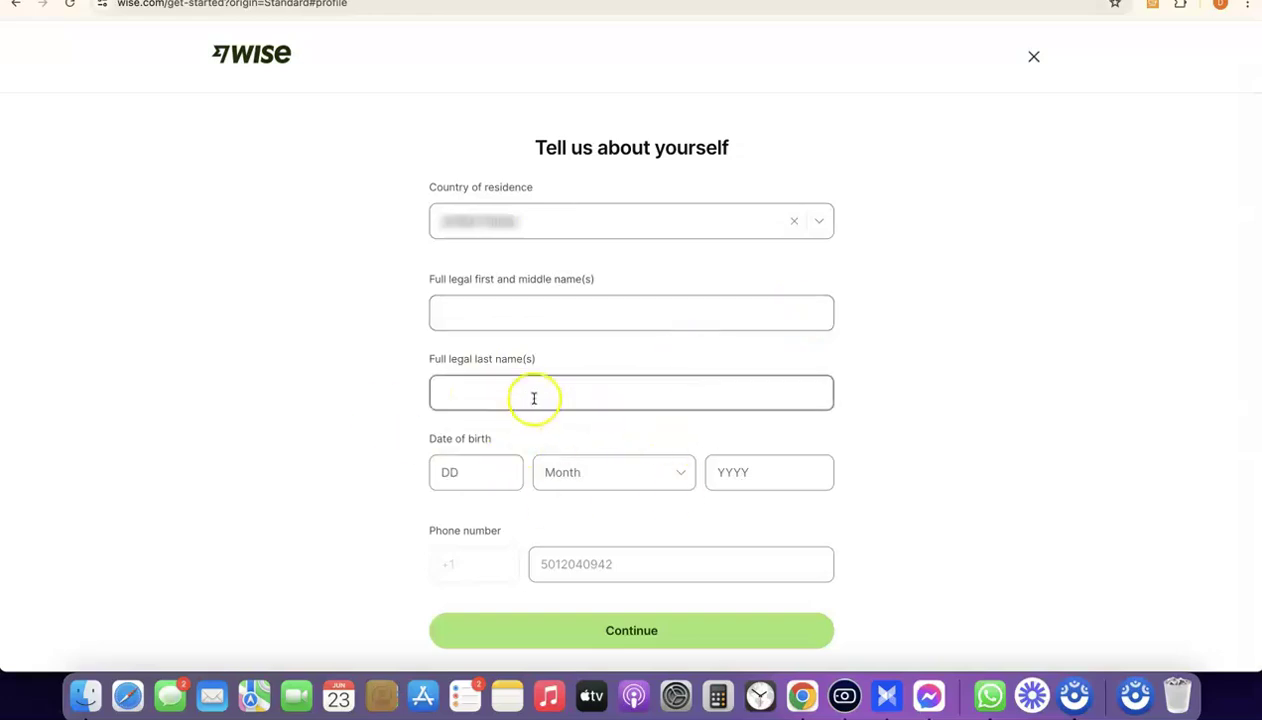
{"action": "left_click", "coordinate": [459, 470]}
{"action": "left_click", "coordinate": [765, 476]}
{"action": "left_click", "coordinate": [560, 563]}
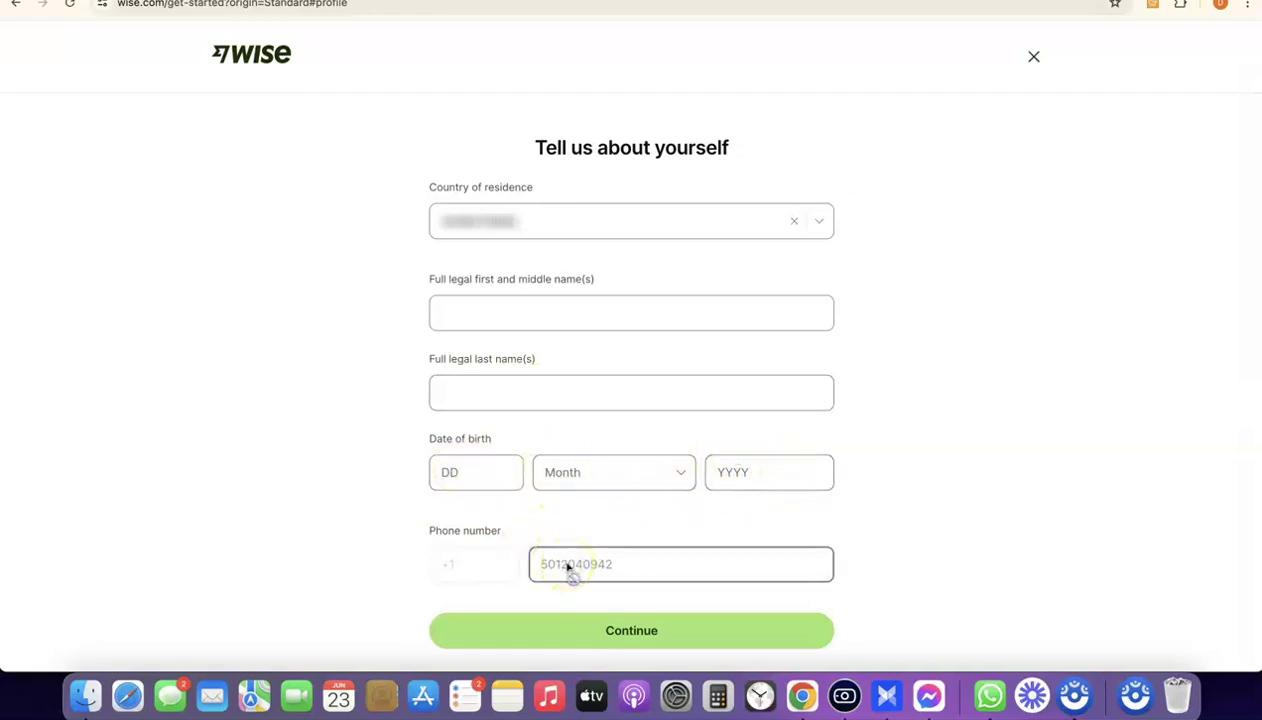
{"action": "left_click", "coordinate": [409, 529]}
{"action": "left_click", "coordinate": [659, 575]}
{"action": "left_click", "coordinate": [861, 508]}
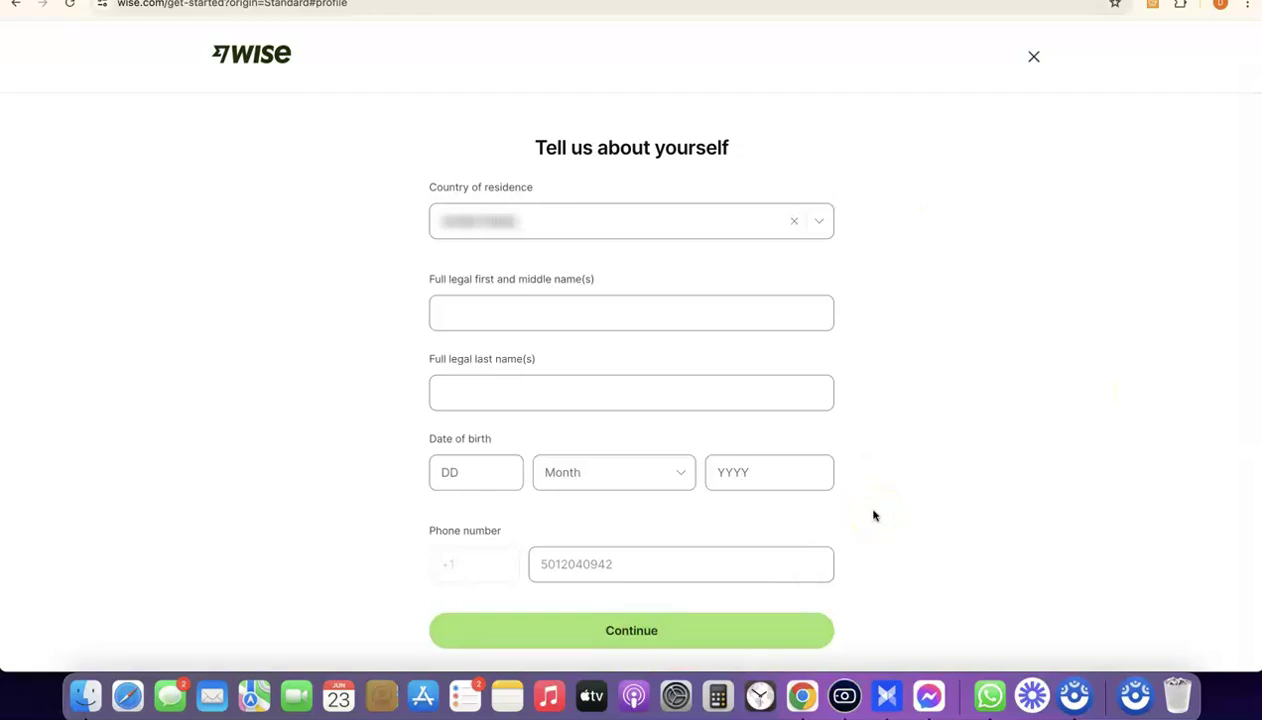
{"action": "left_click", "coordinate": [897, 239]}
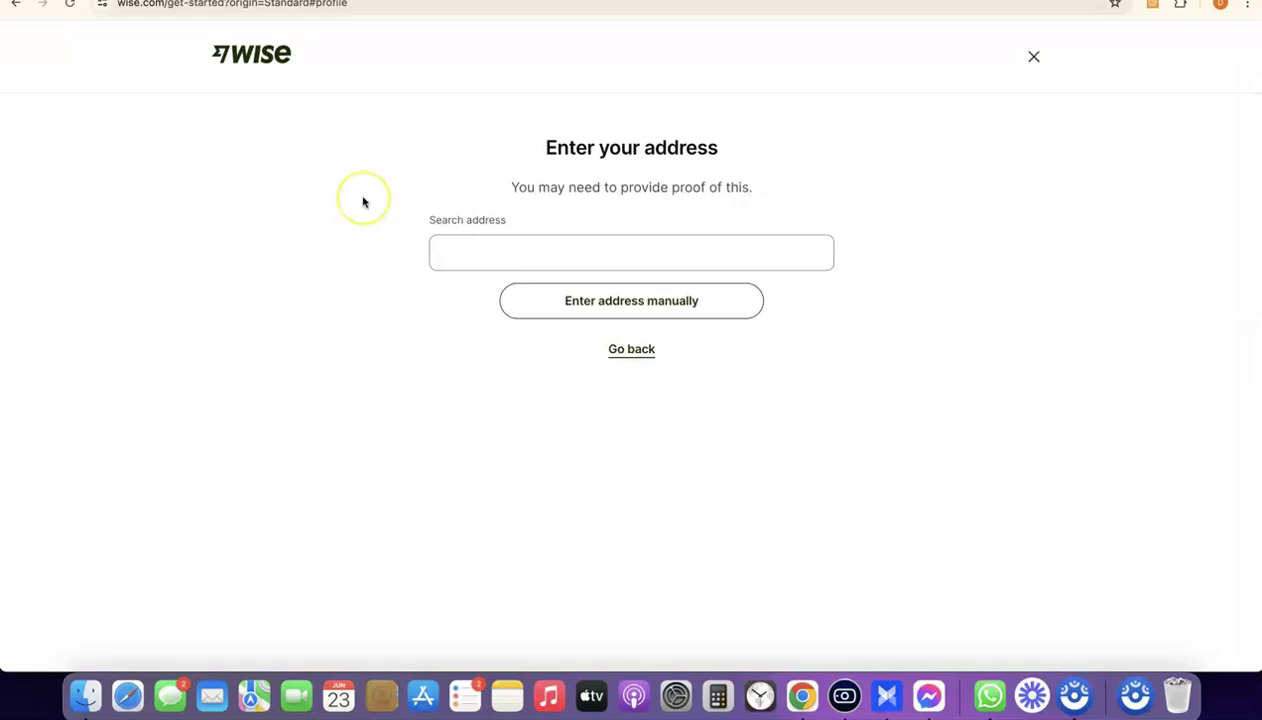
- Paste the home address into Search address, accept the suggestion and confirm it
{"action": "left_click", "coordinate": [609, 251]}
{"action": "key", "text": "super+v"}
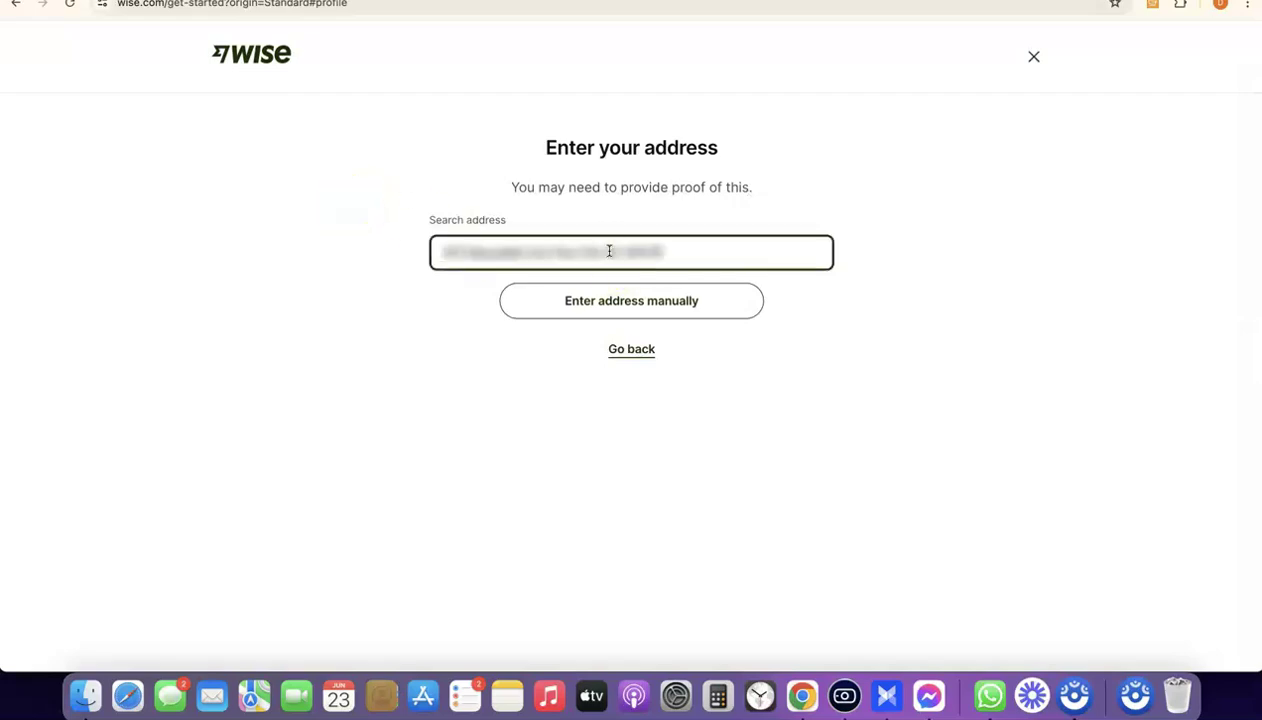
{"action": "left_click", "coordinate": [800, 291]}
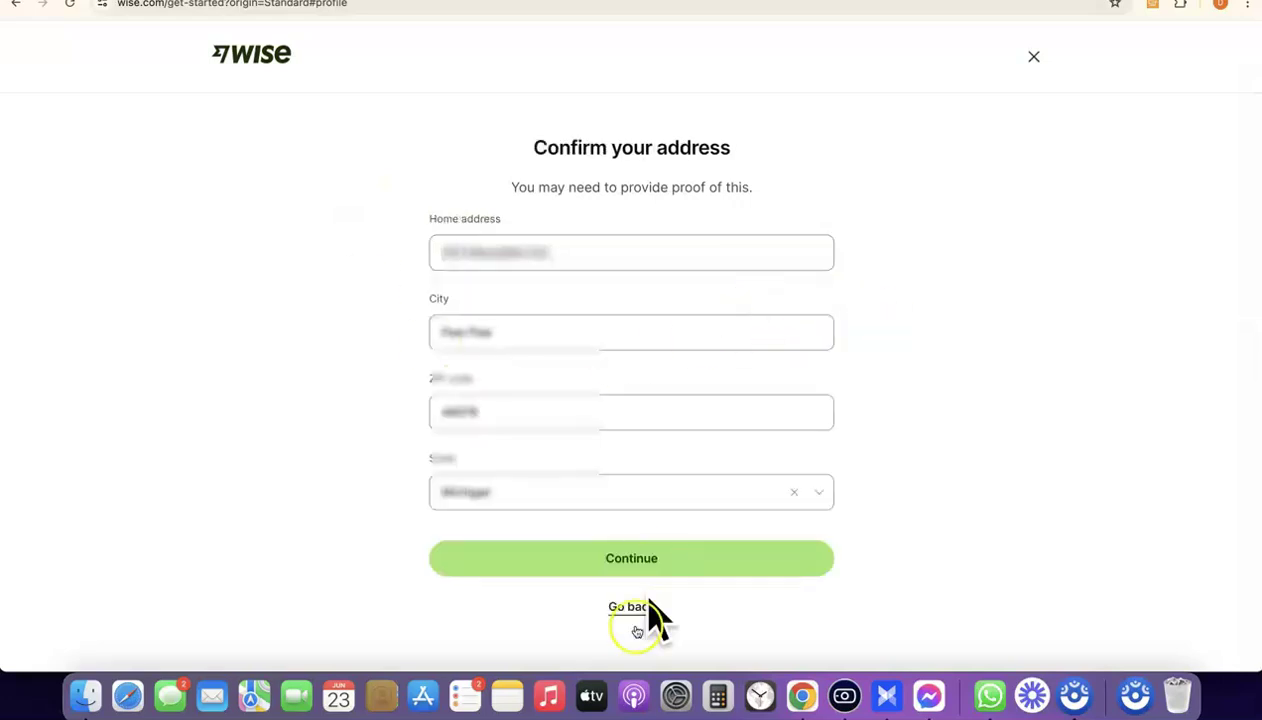
{"action": "left_click", "coordinate": [630, 562]}
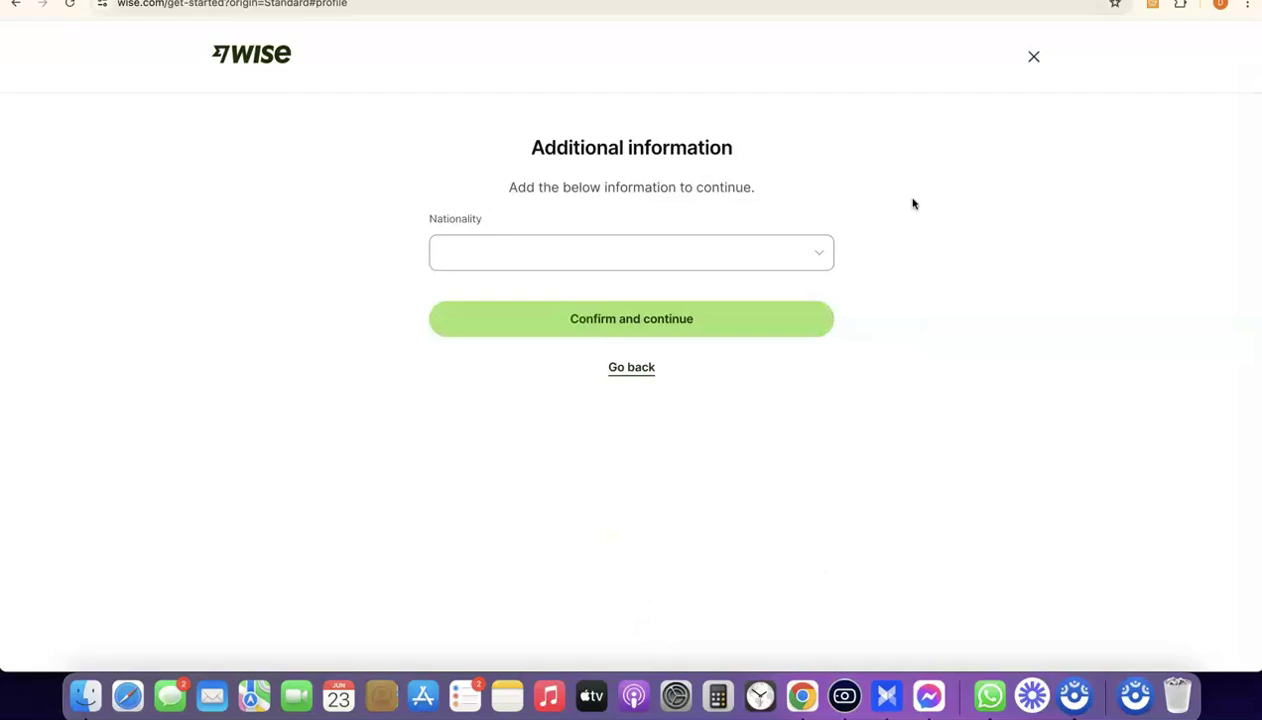
- Browse the nationality list on the Additional information step
{"action": "left_click", "coordinate": [815, 254]}
{"action": "scroll", "coordinate": [533, 360], "scroll_direction": "down", "scroll_amount": 10}
{"action": "scroll", "coordinate": [600, 340], "scroll_direction": "down", "scroll_amount": 10}
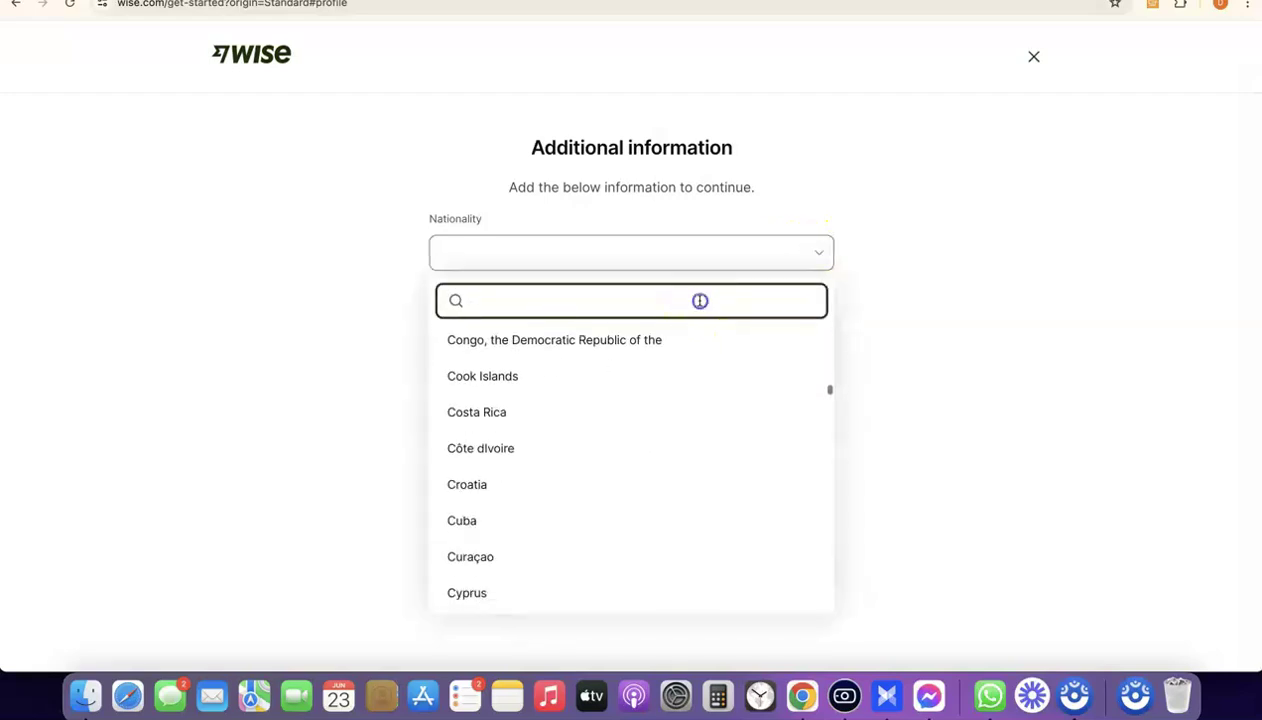
{"action": "left_click", "coordinate": [854, 264]}
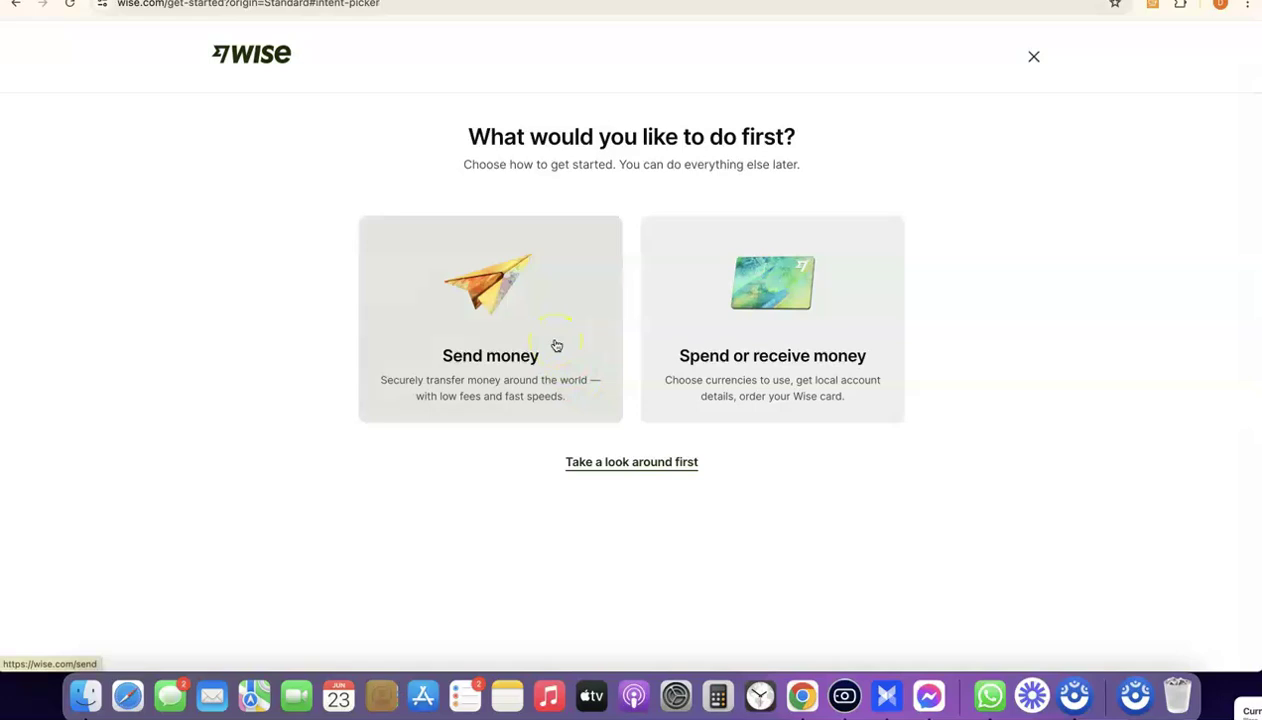
- Choose Spend or receive money and confirm United States dollar as the account currency
{"action": "left_click", "coordinate": [741, 350]}
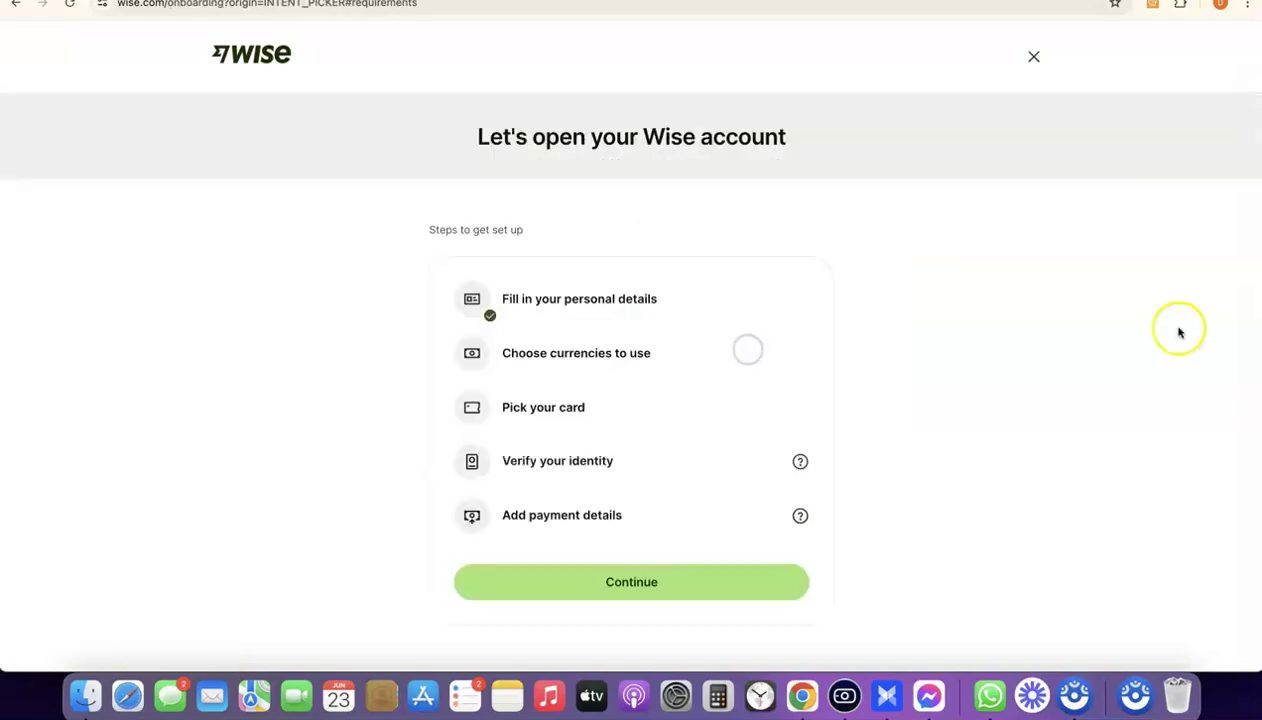
{"action": "left_click", "coordinate": [626, 580]}
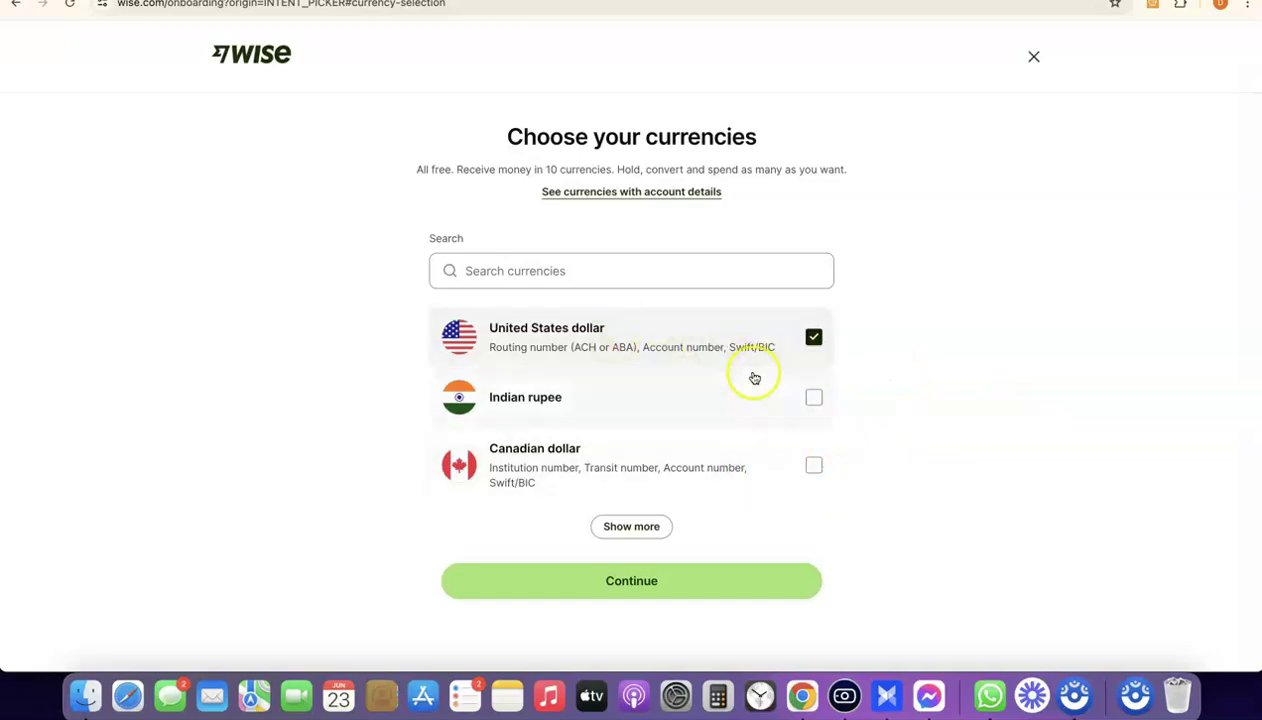
{"action": "left_click", "coordinate": [634, 585]}
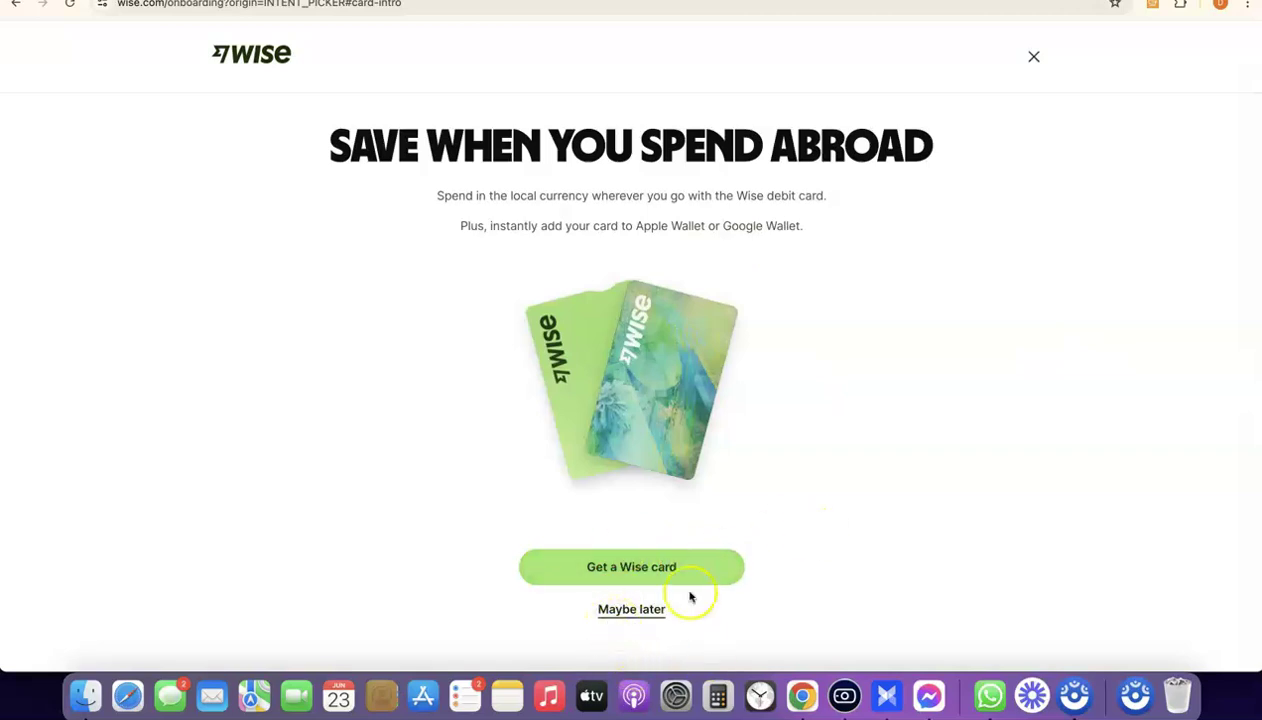
- Decline the debit card with Maybe later and agree to the Terms of Use
{"action": "left_click", "coordinate": [628, 609]}
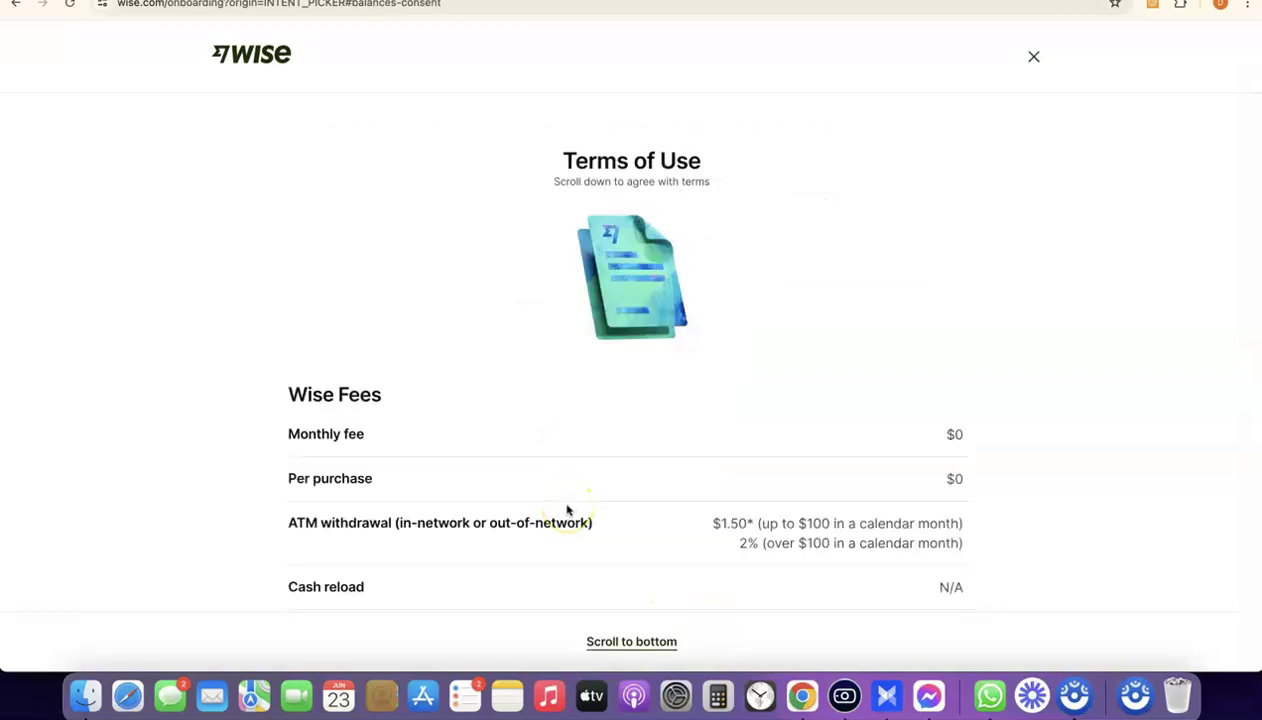
{"action": "left_click", "coordinate": [632, 641]}
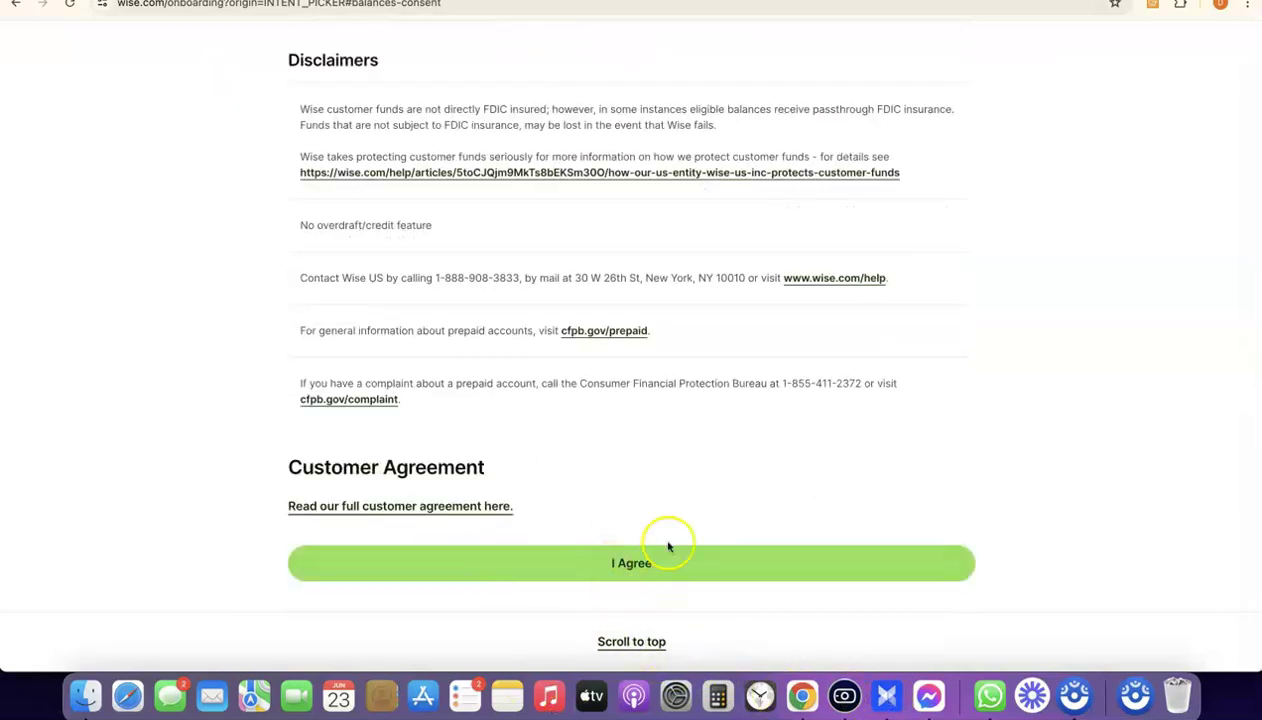
{"action": "left_click", "coordinate": [634, 565]}
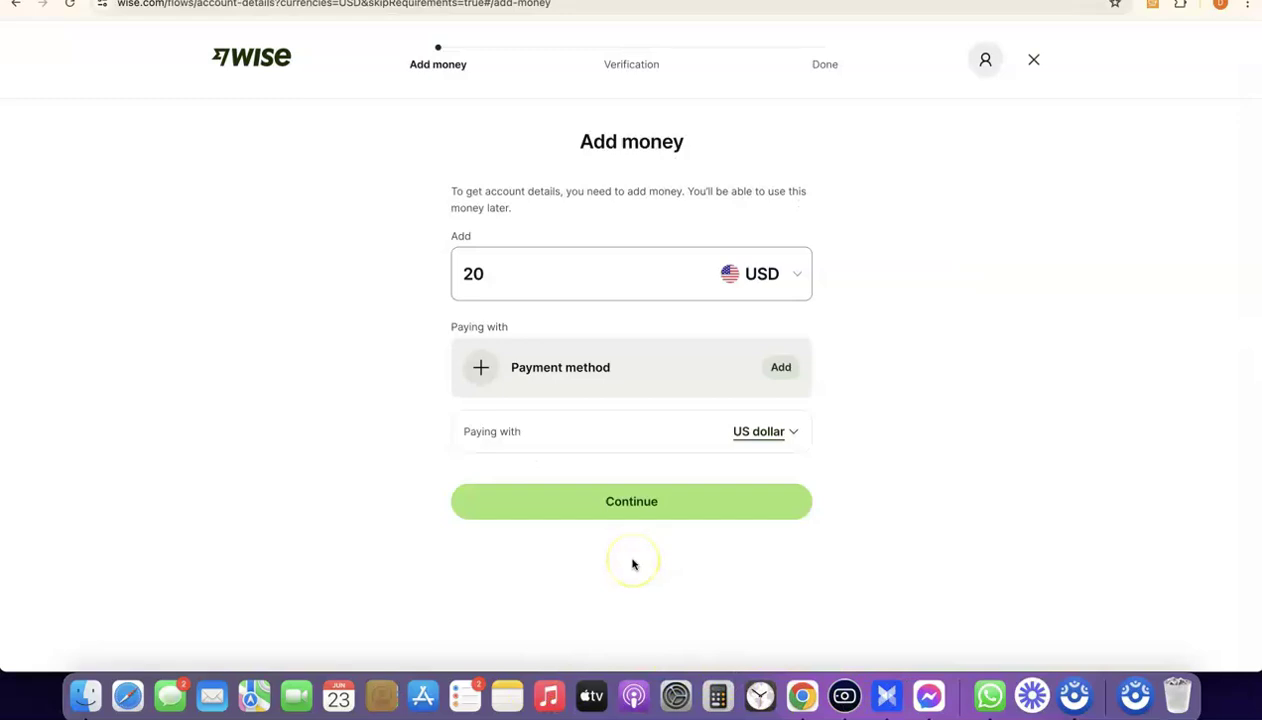
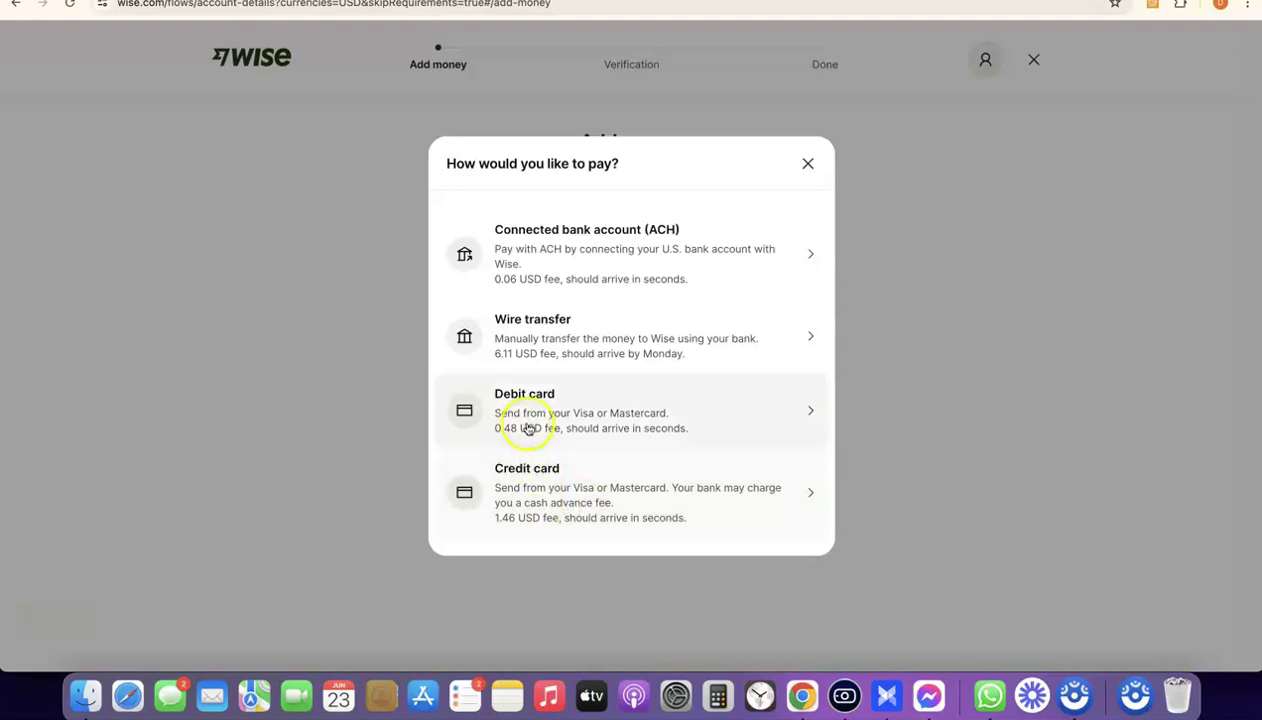
- Pay the 20 USD top-up by debit card instead of credit card, totalling 20.48 USD
{"action": "left_click", "coordinate": [519, 490]}
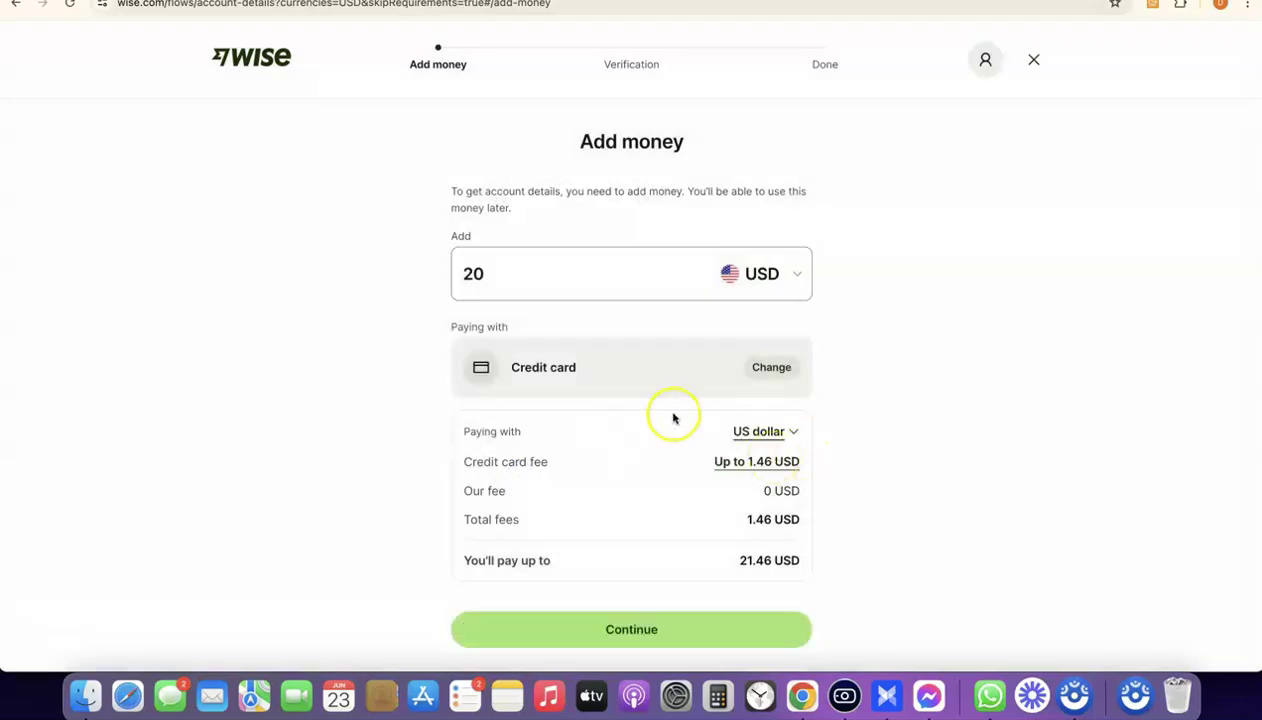
{"action": "left_click", "coordinate": [755, 367]}
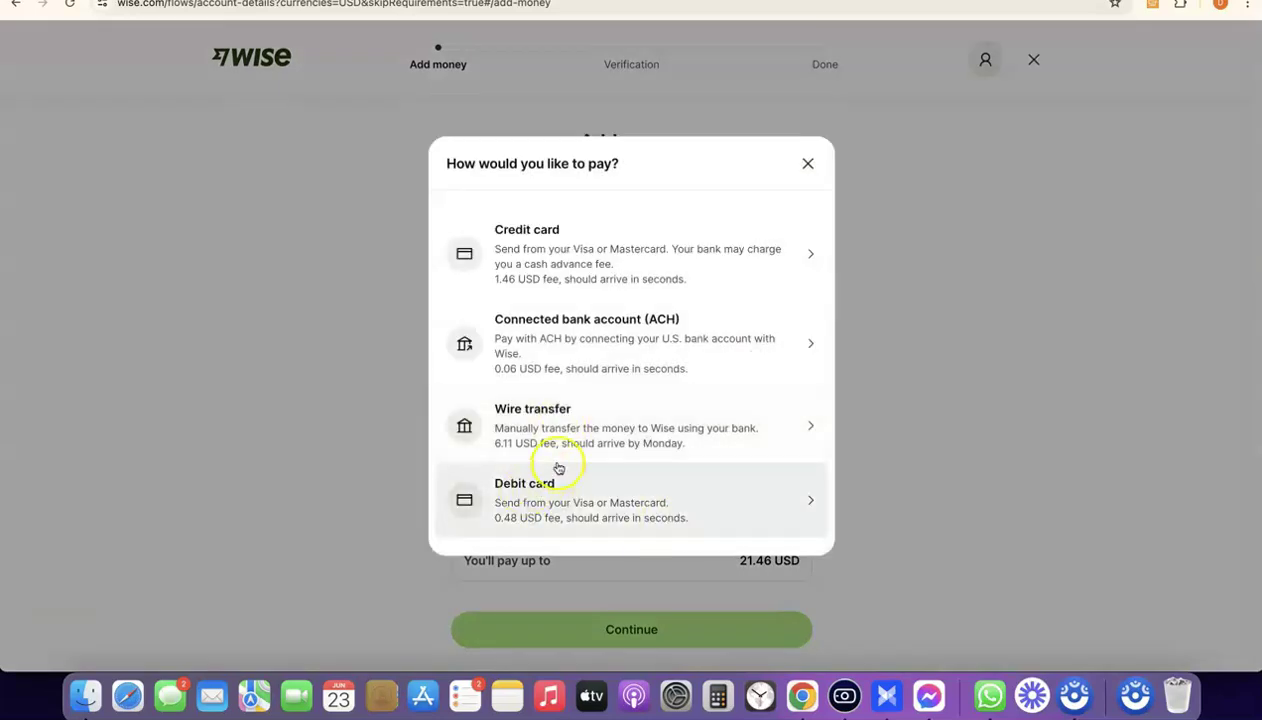
{"action": "left_click", "coordinate": [503, 497]}
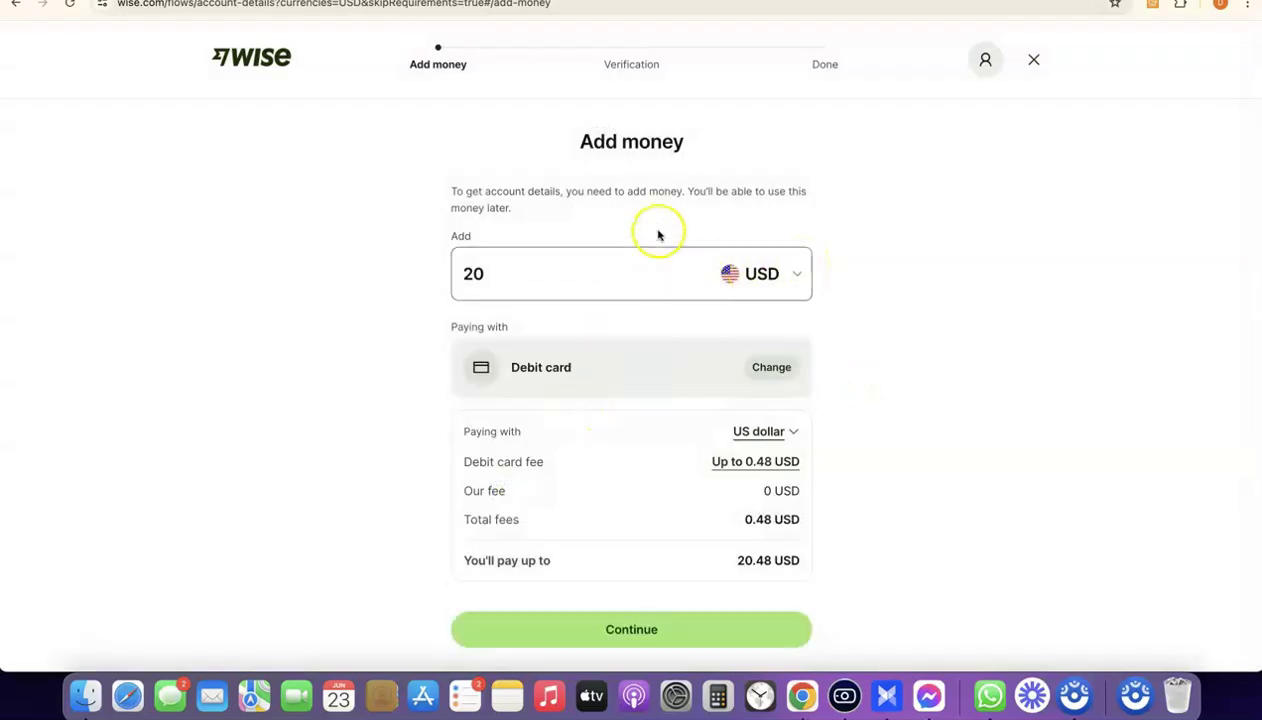
{"action": "scroll", "coordinate": [730, 310], "scroll_direction": "down", "scroll_amount": 1}
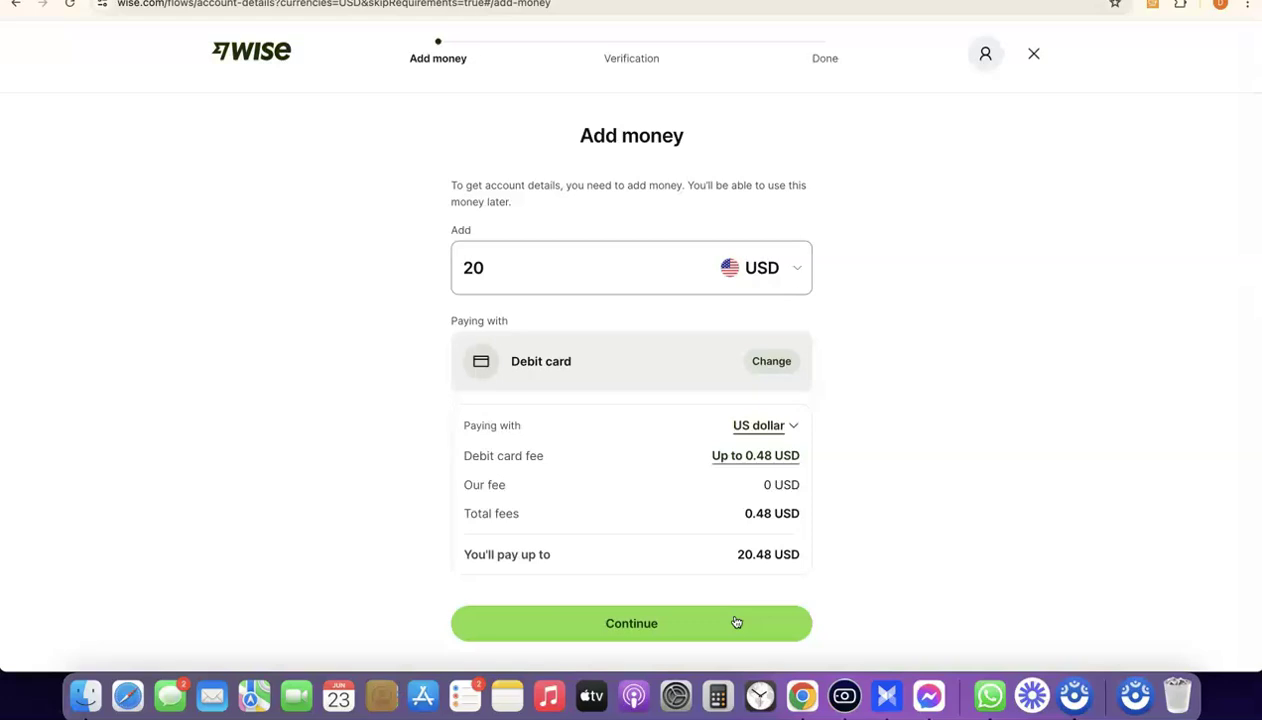
- Continue with the 20 USD debit card top-up on the Add money page
{"action": "left_click", "coordinate": [722, 619]}
{"action": "left_click", "coordinate": [942, 203]}
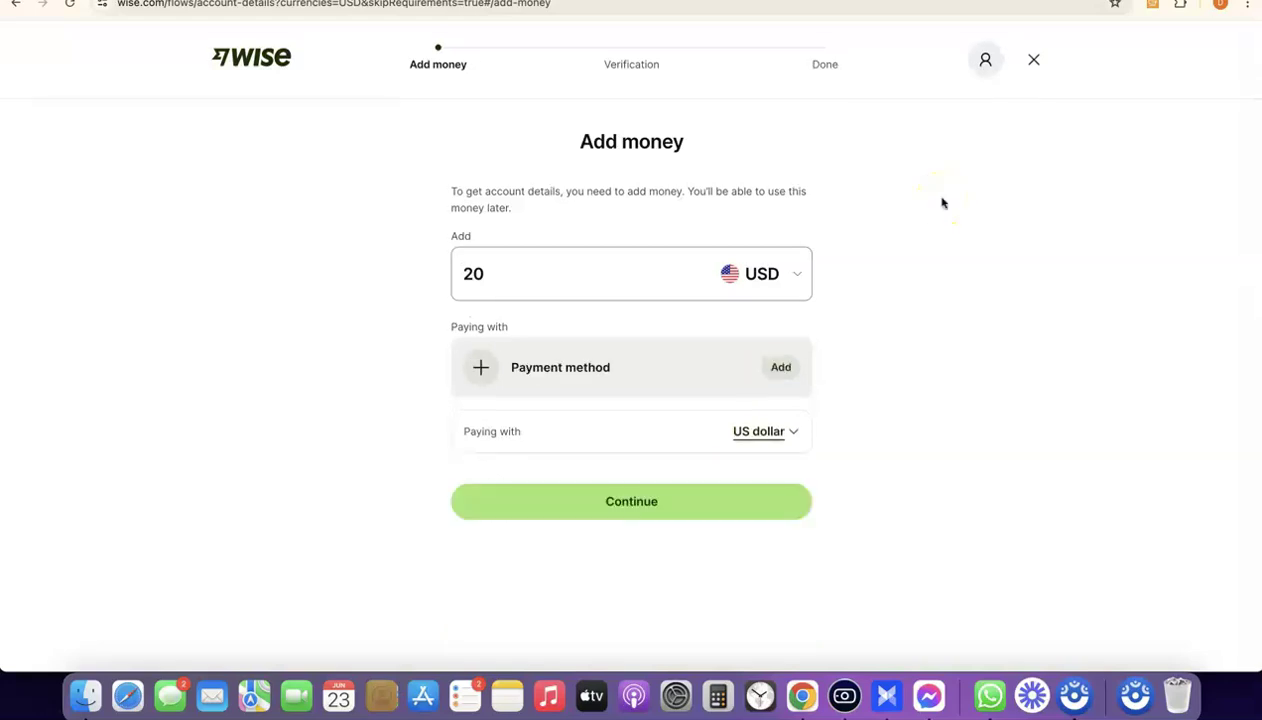